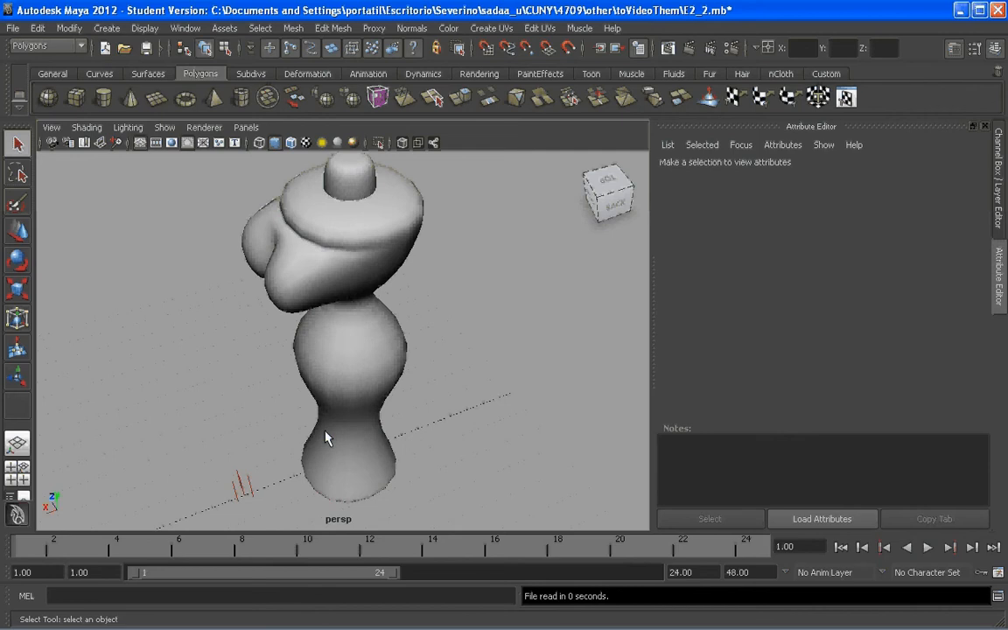
# Step: Show the resolution gate in the perspective view and set the render image size to 720 by 1280 pixels
pyautogui.click(186, 143)
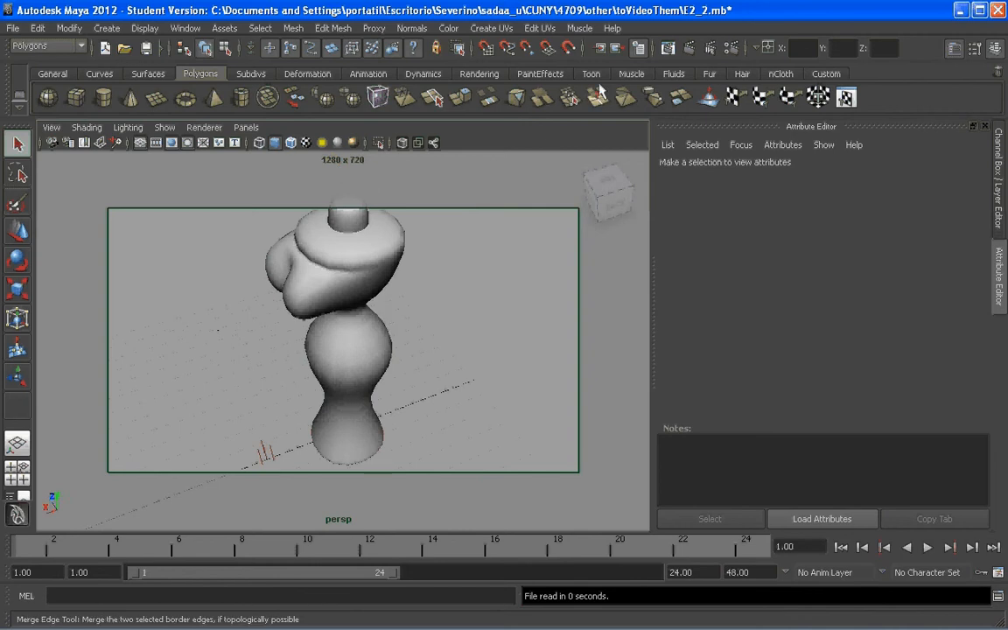
pyautogui.click(731, 48)
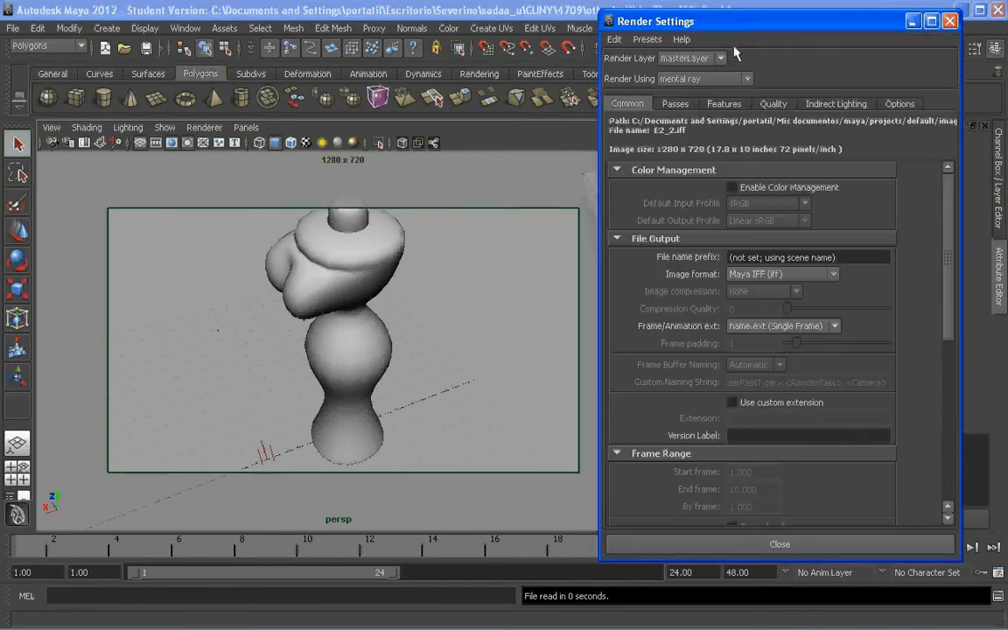
pyautogui.moveTo(749, 17); pyautogui.dragTo(753, 14)
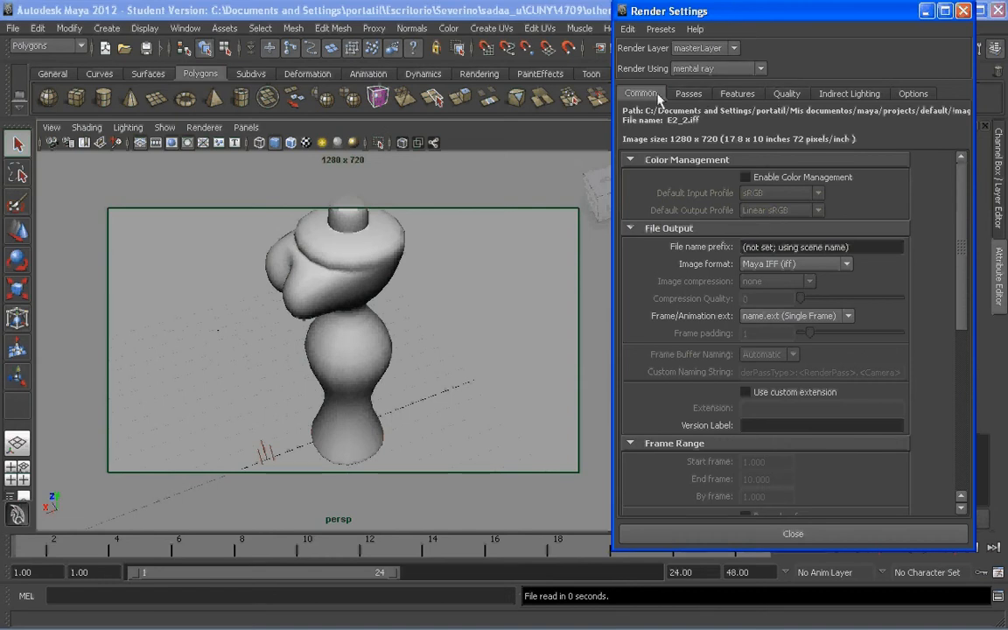
pyautogui.scroll(-6, 895, 279)
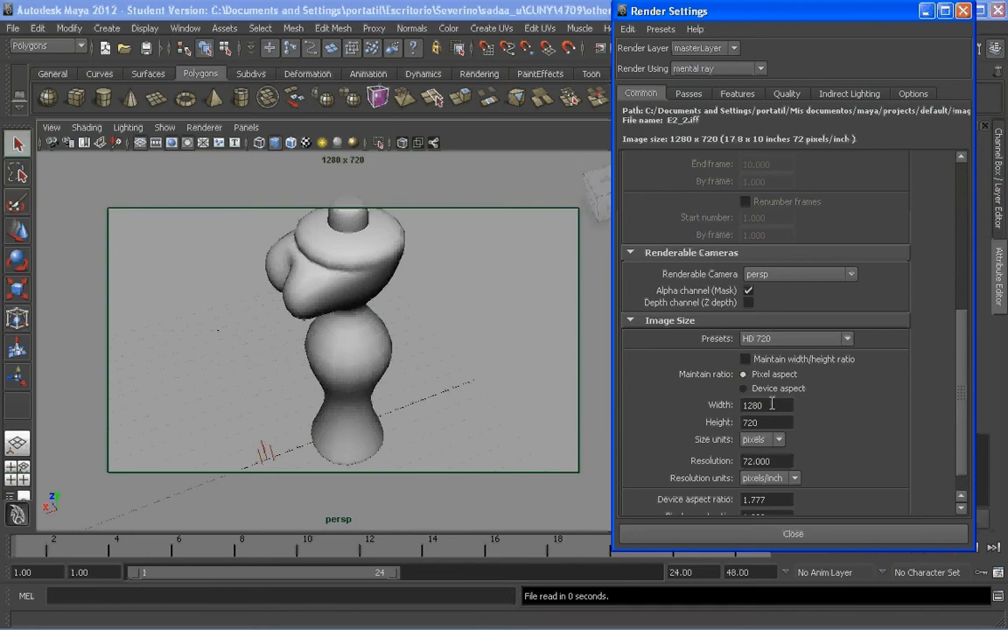
pyautogui.doubleClick(744, 404)
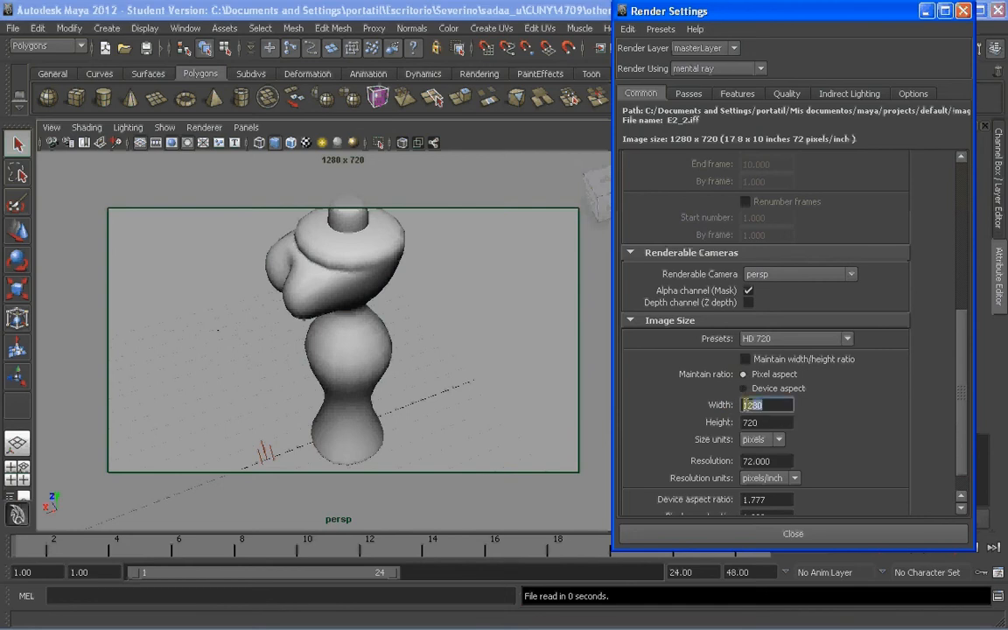
pyautogui.doubleClick(746, 423)
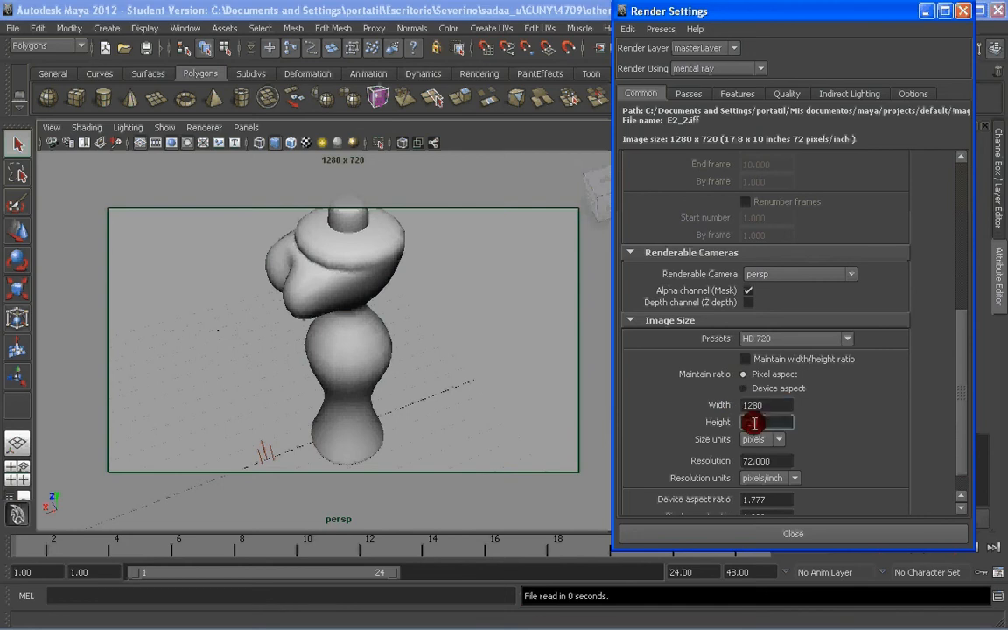
pyautogui.hotkey('ctrl', 'c')
pyautogui.doubleClick(750, 405)
pyautogui.hotkey('ctrl', 'v')
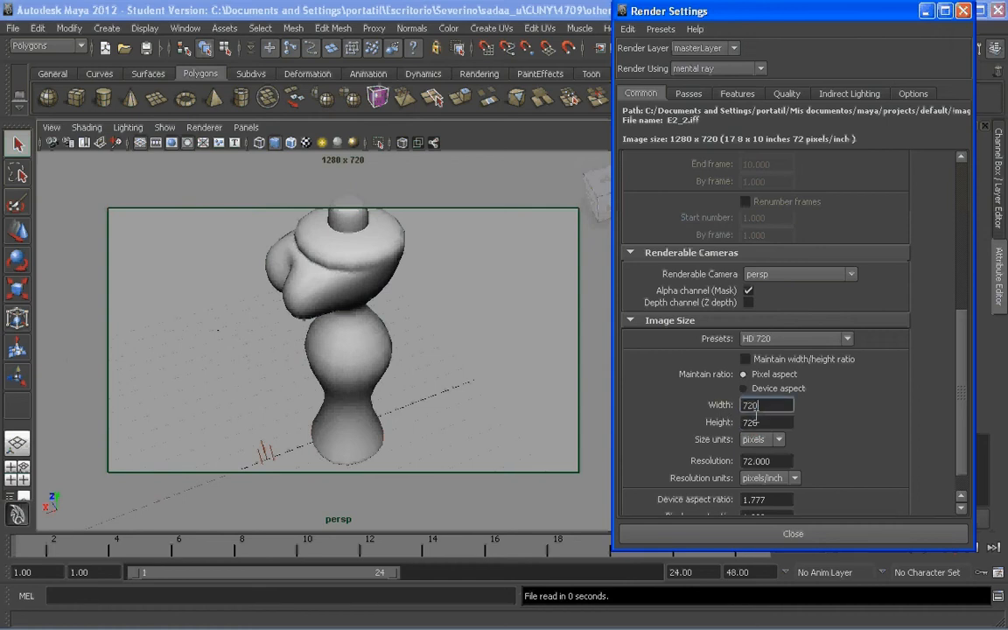
pyautogui.doubleClick(754, 422)
pyautogui.write('1280')
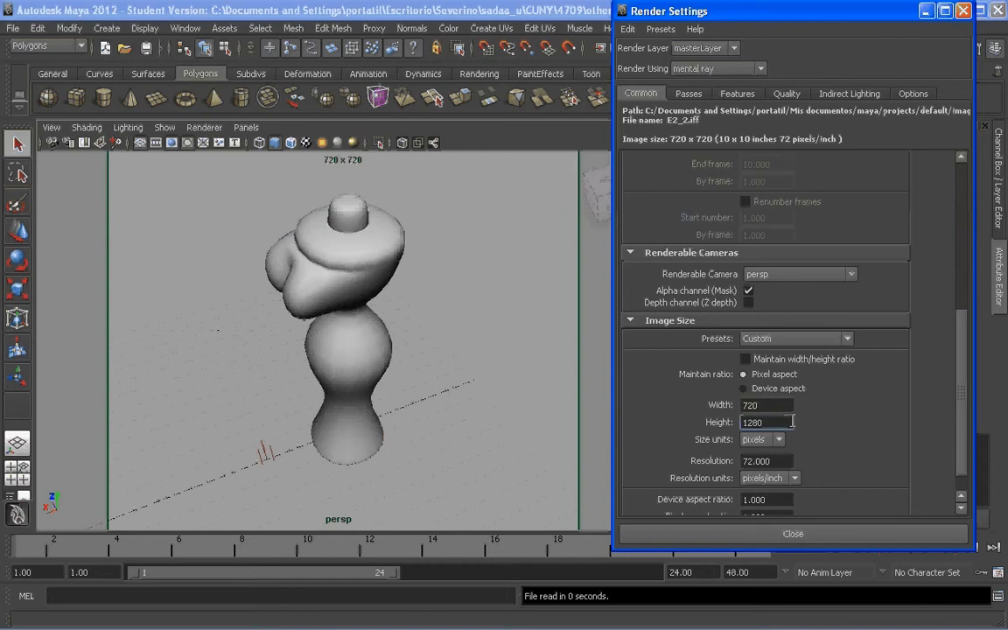
pyautogui.press('Return')
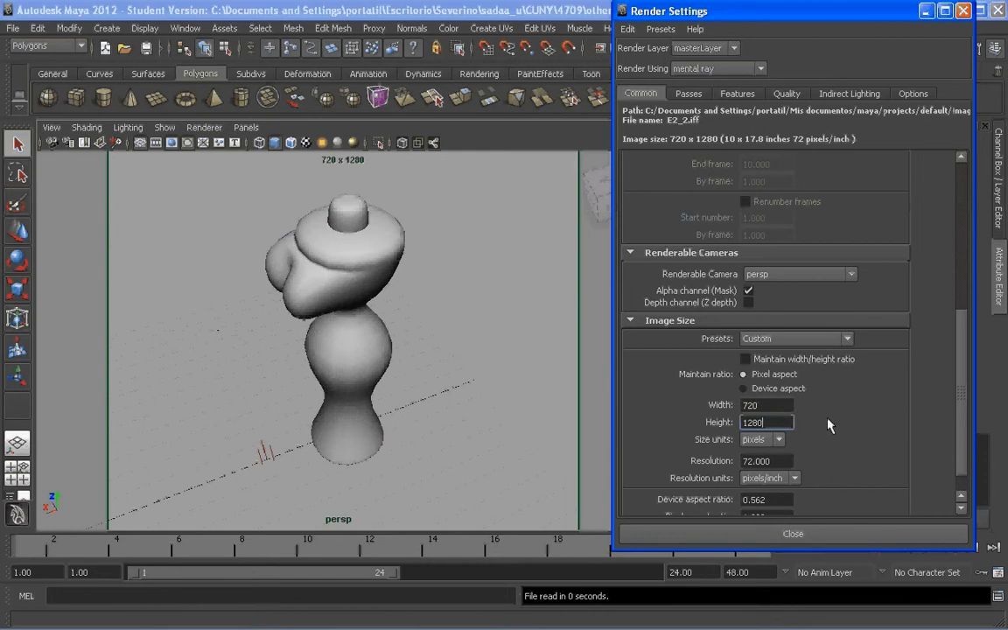
pyautogui.click(835, 527)
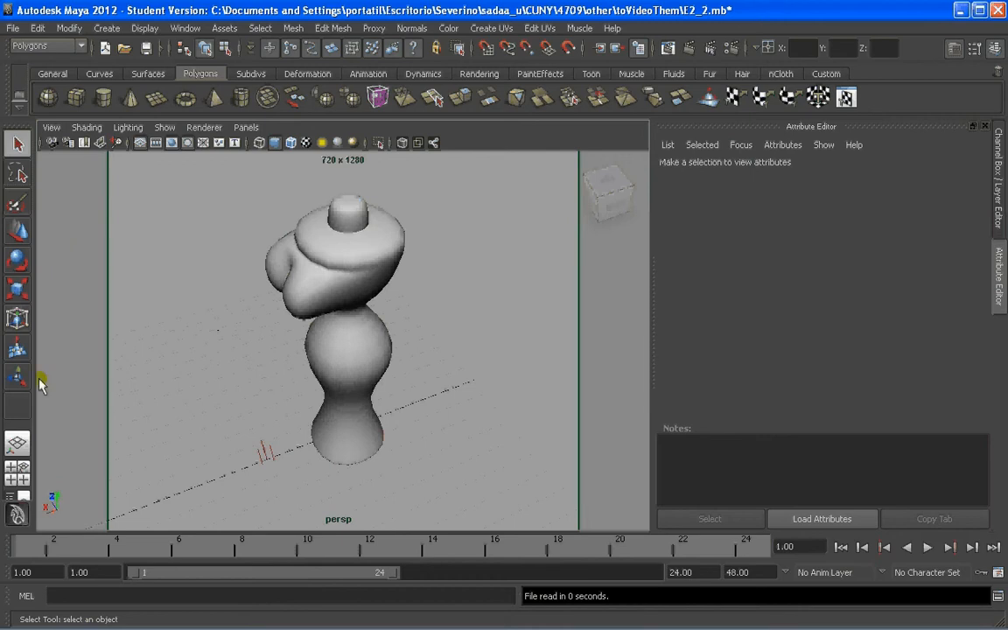
# Step: Show the Outliner beside the perspective view and select the persp camera
pyautogui.click(10, 497)
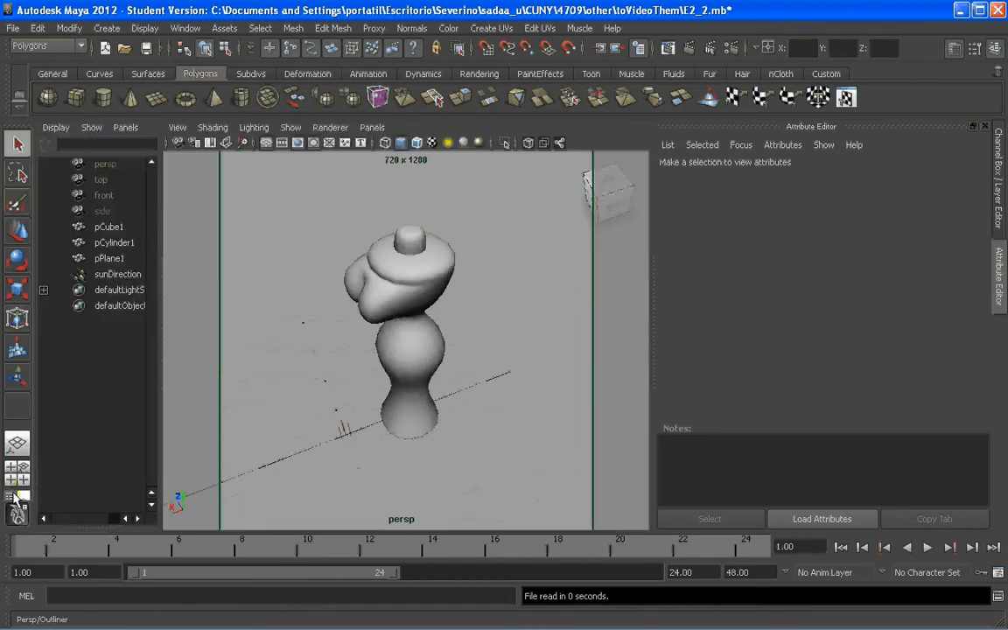
pyautogui.click(185, 28)
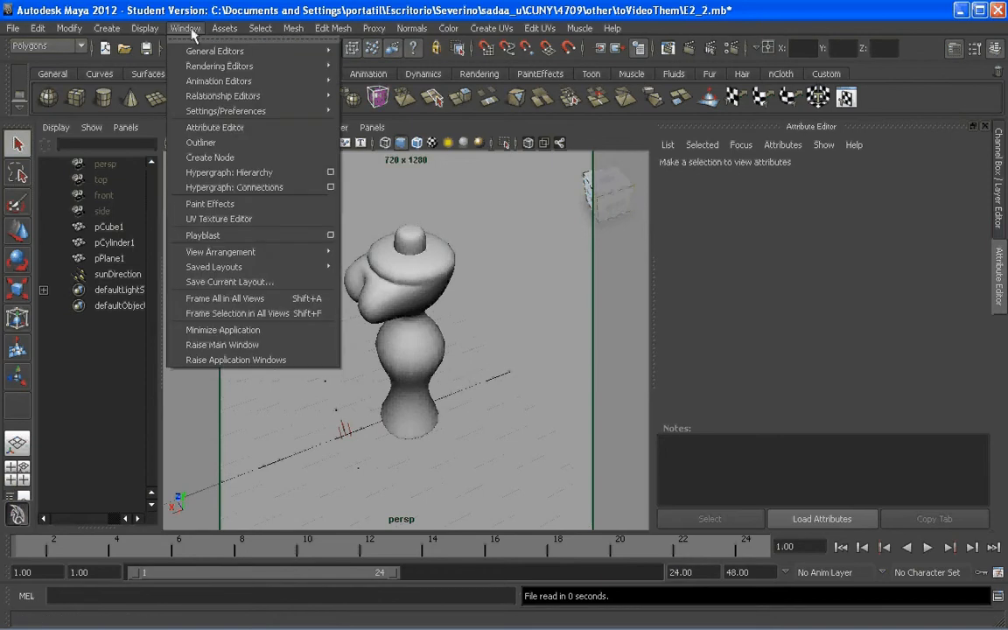
pyautogui.click(211, 143)
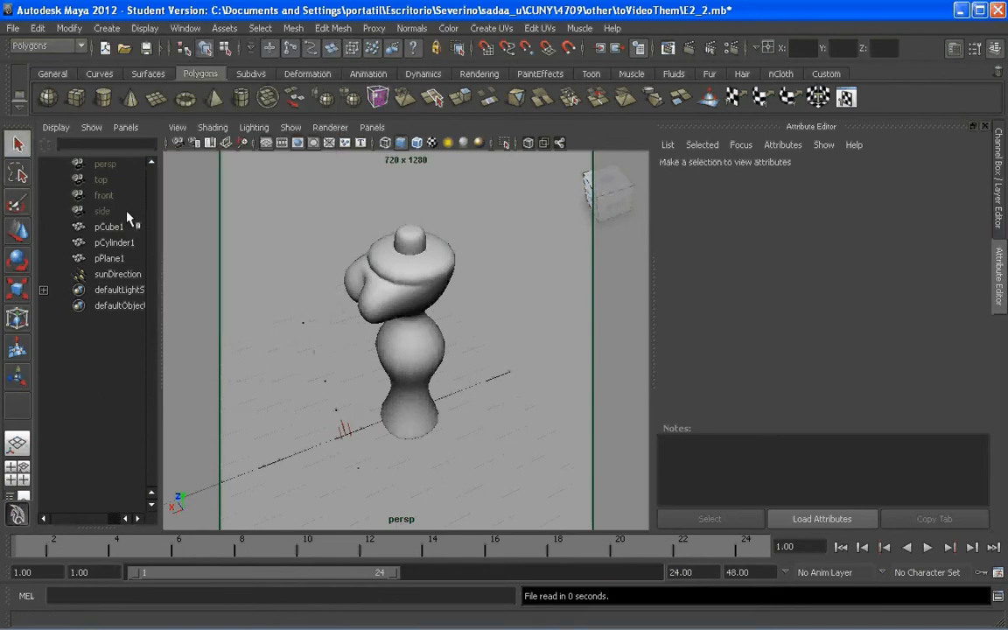
pyautogui.click(108, 164)
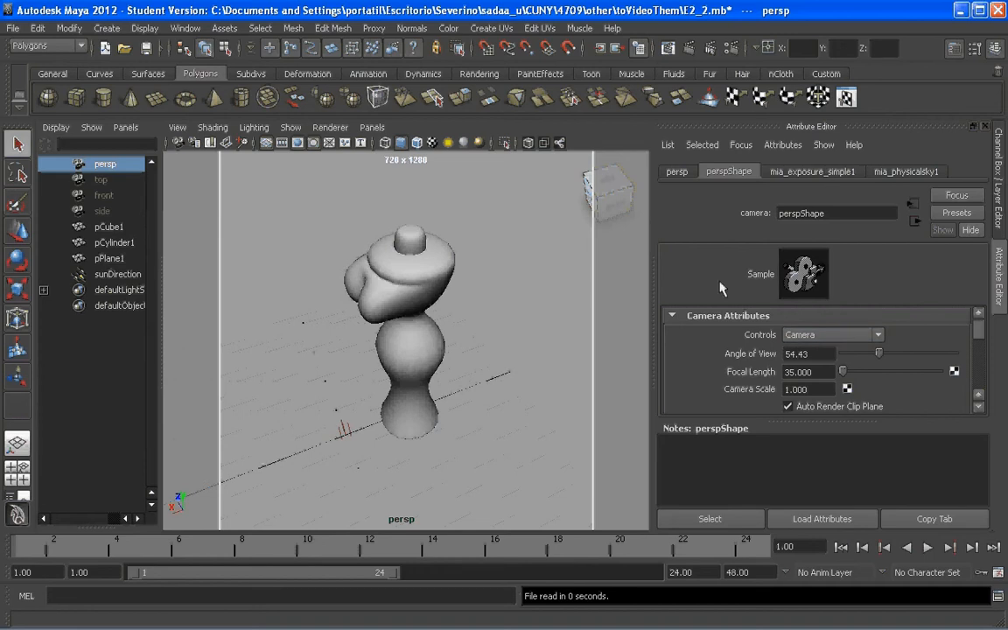
# Step: Show the persp camera's channel values and set its horizontal film aperture to 1.317
pyautogui.hotkey('ctrl', 'a')
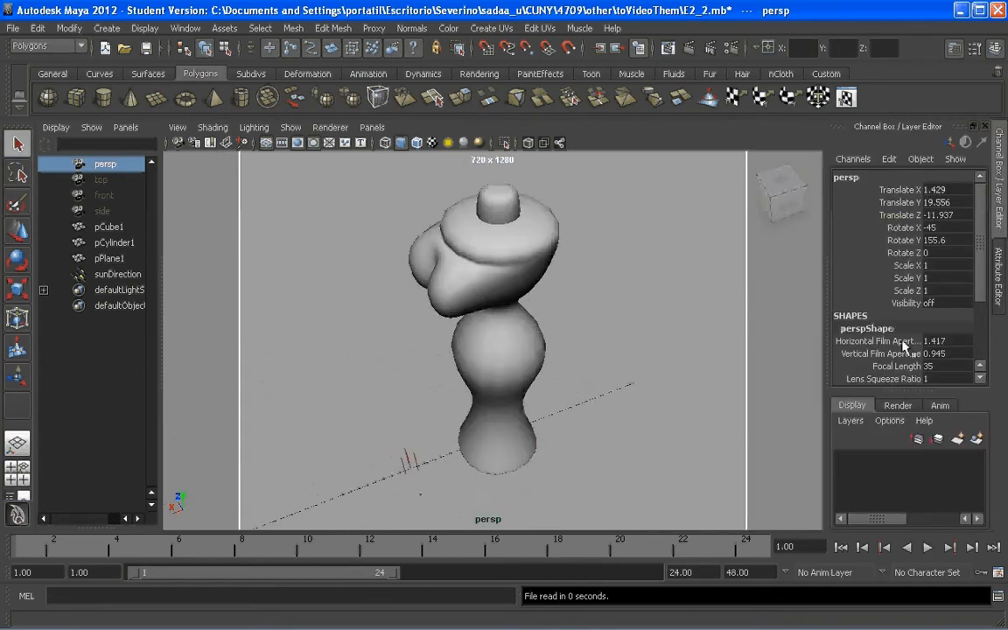
pyautogui.scroll(-3, 875, 262)
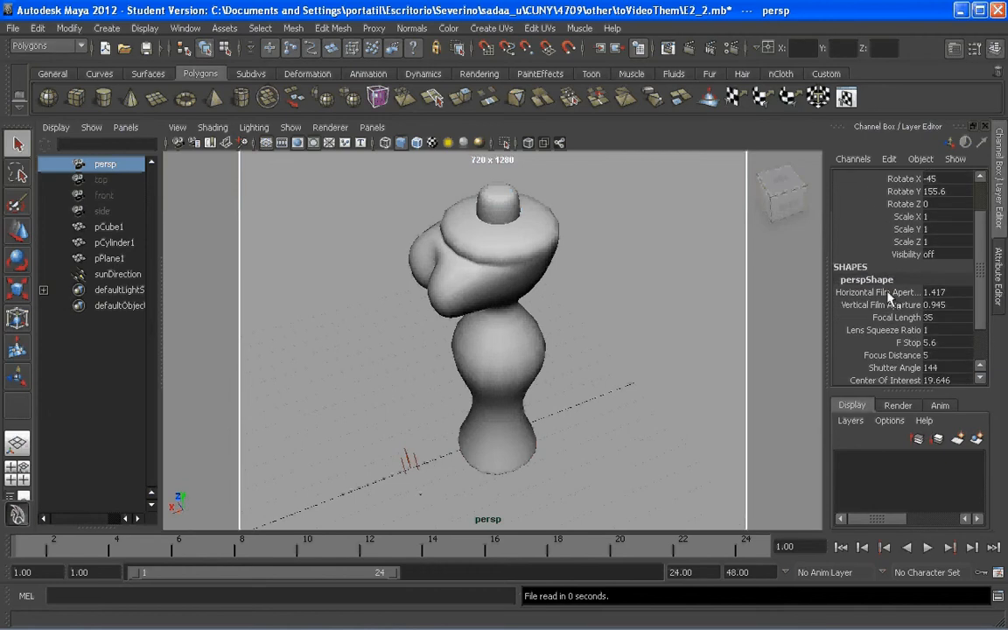
pyautogui.click(875, 292)
pyautogui.moveTo(508, 301); pyautogui.dragTo(547, 301, button='middle')
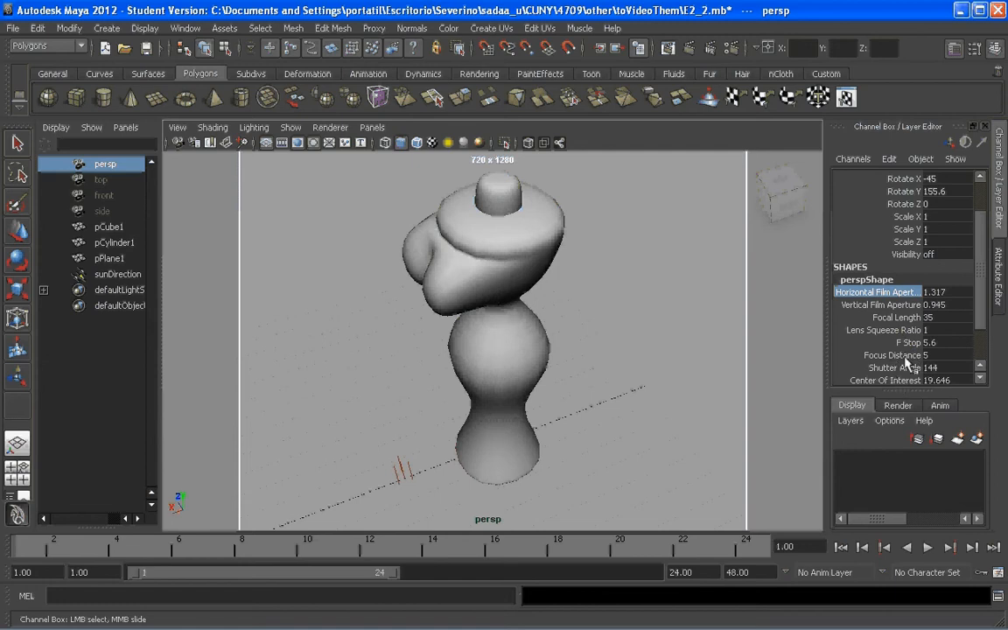
# Step: Set the persp camera's lens squeeze ratio to 0.4 and its focal length to 31.6
pyautogui.click(884, 330)
pyautogui.moveTo(595, 315); pyautogui.dragTo(560, 312, button='middle')
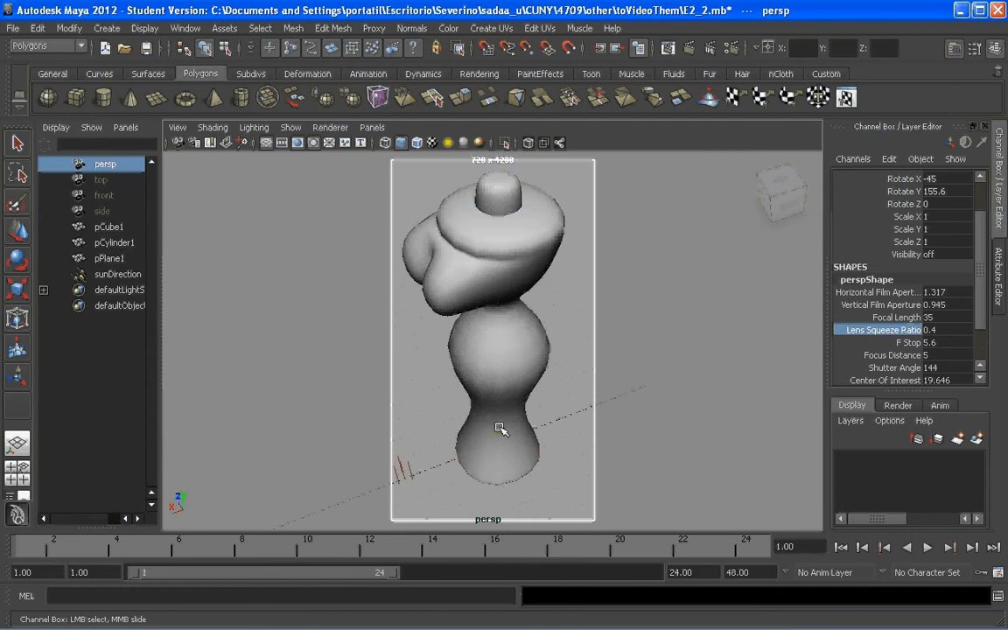
pyautogui.click(886, 318)
pyautogui.moveTo(516, 331); pyautogui.dragTo(492, 342, button='middle')
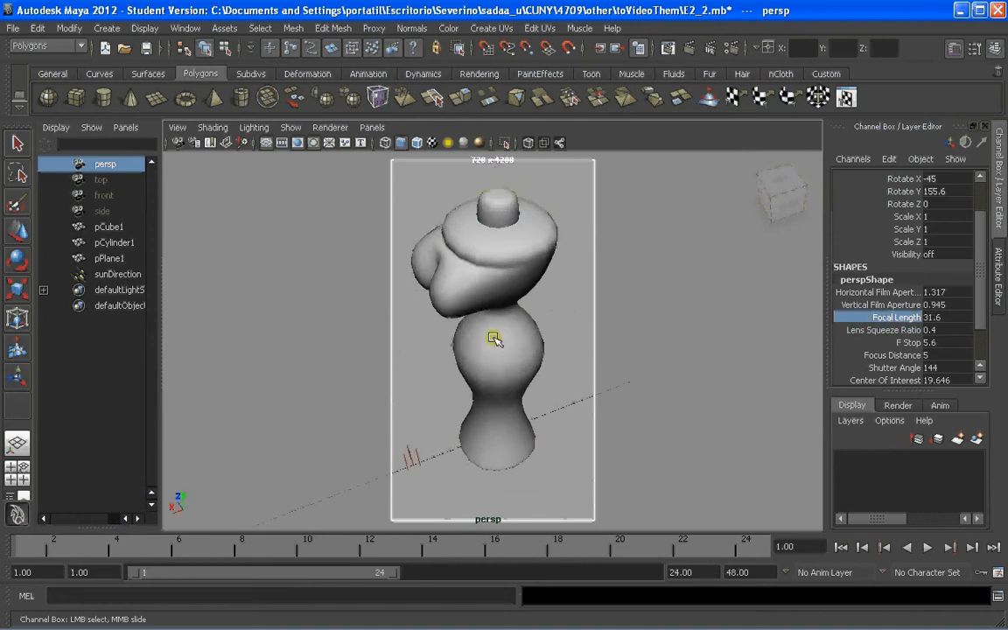
# Step: Reframe the figure inside the gate from a lower angle, rotating the persp camera to about -33.3 in X and 150.4 in Y
pyautogui.keyDown('alt'); pyautogui.moveTo(493, 343); pyautogui.dragTo(516, 331); pyautogui.keyUp('alt')
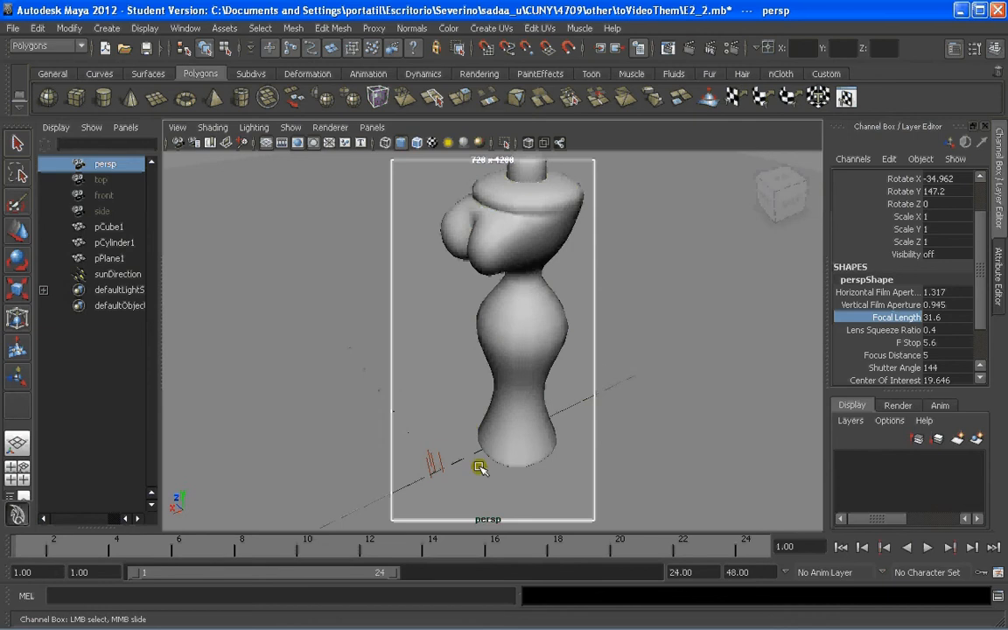
pyautogui.keyDown('alt'); pyautogui.moveTo(535, 407); pyautogui.dragTo(506, 322); pyautogui.keyUp('alt')
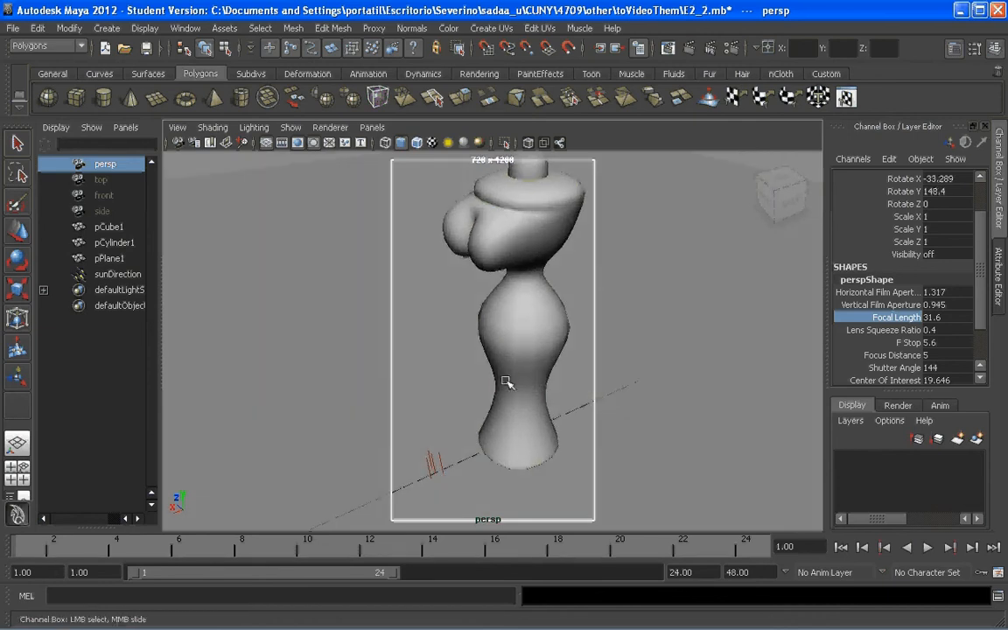
pyautogui.keyDown('alt'); pyautogui.moveTo(506, 382); pyautogui.dragTo(508, 382, button='middle'); pyautogui.keyUp('alt')
pyautogui.keyDown('alt'); pyautogui.moveTo(507, 381); pyautogui.dragTo(502, 380); pyautogui.keyUp('alt')
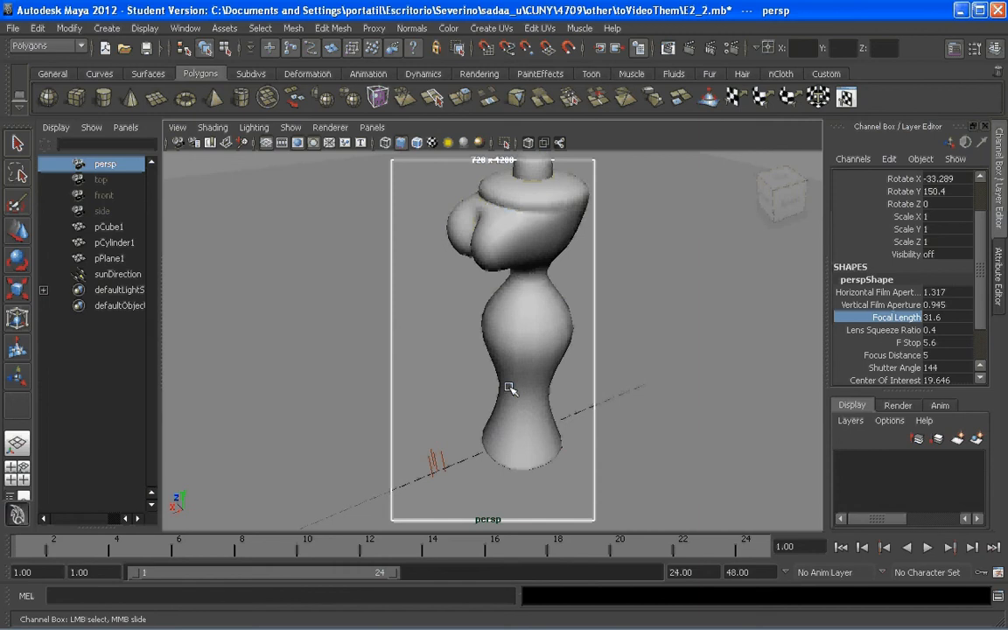
# Step: Save the current camera view as a new bookmark and try to rename the bookmark as 1
pyautogui.click(179, 130)
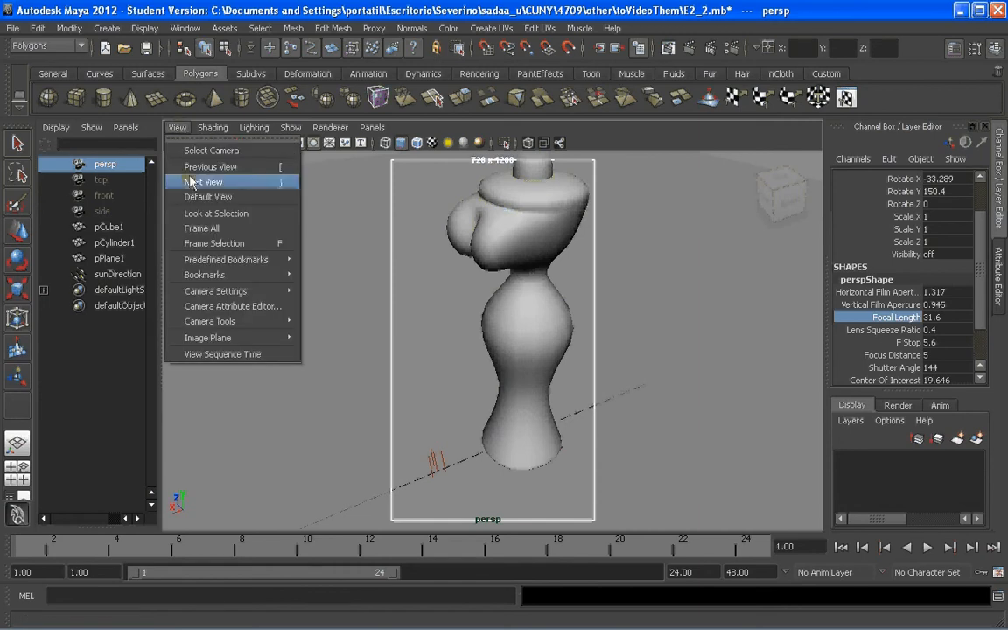
pyautogui.moveTo(210, 276)
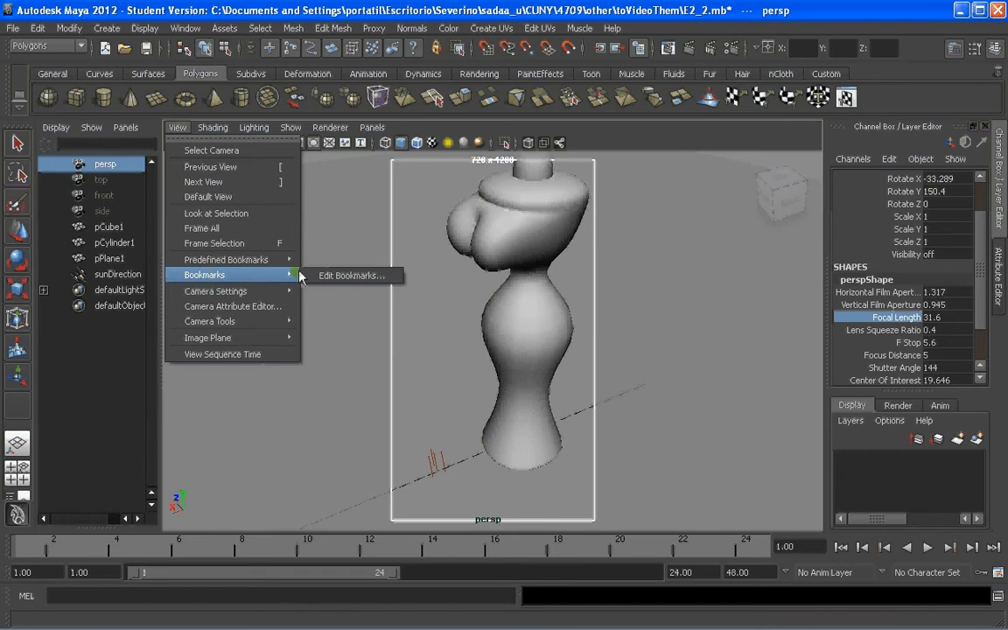
pyautogui.click(350, 276)
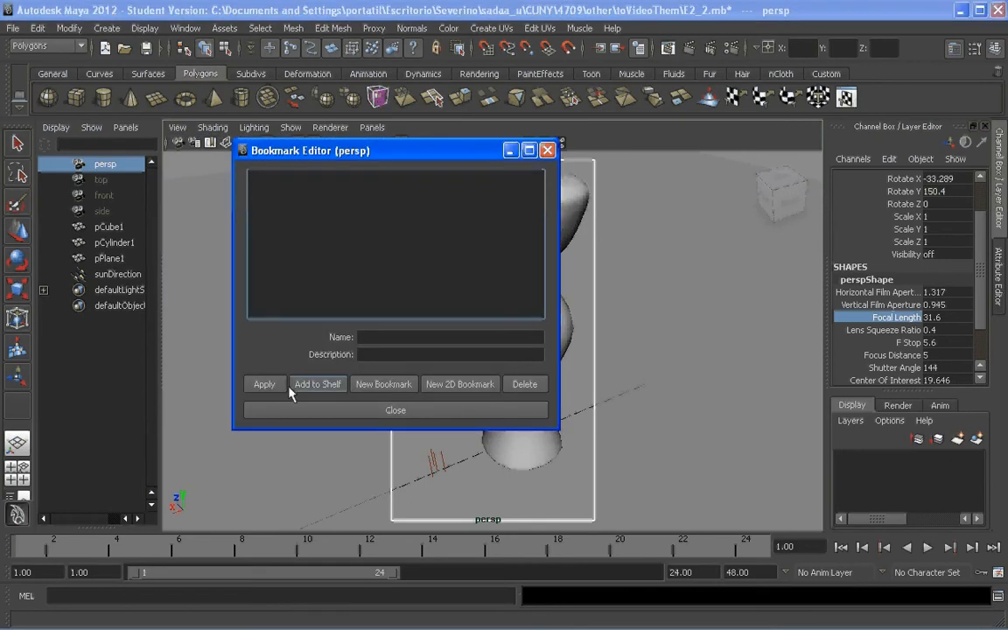
pyautogui.click(385, 385)
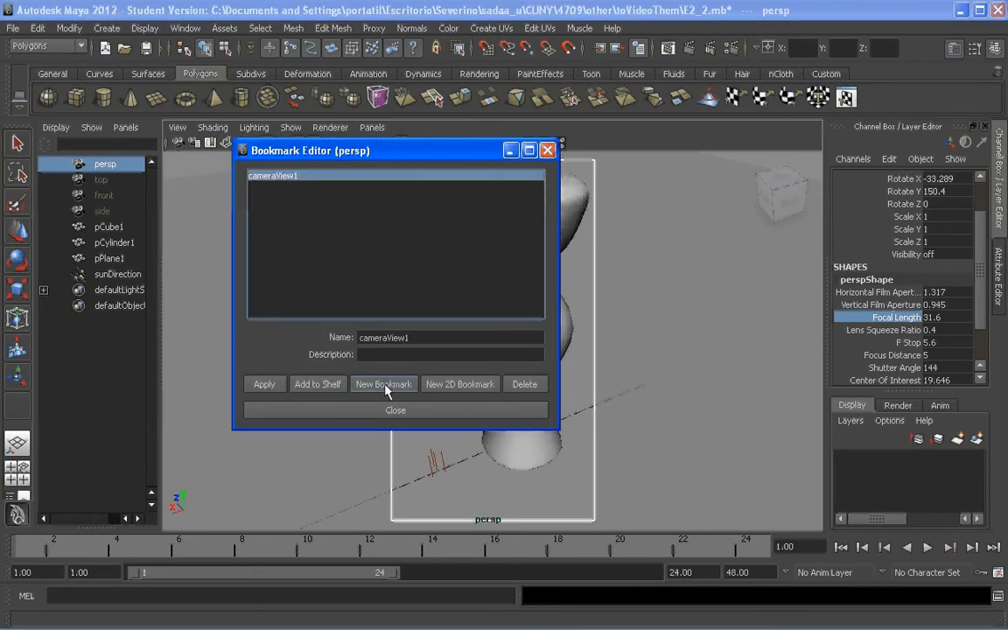
pyautogui.moveTo(409, 338); pyautogui.dragTo(356, 338)
pyautogui.write('1')
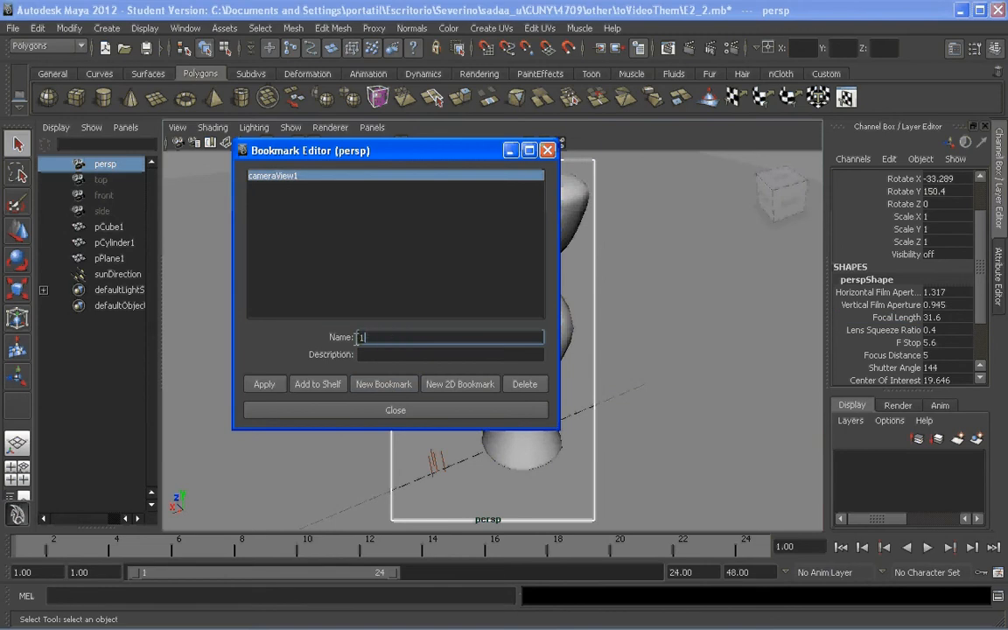
pyautogui.click(266, 384)
pyautogui.click(377, 410)
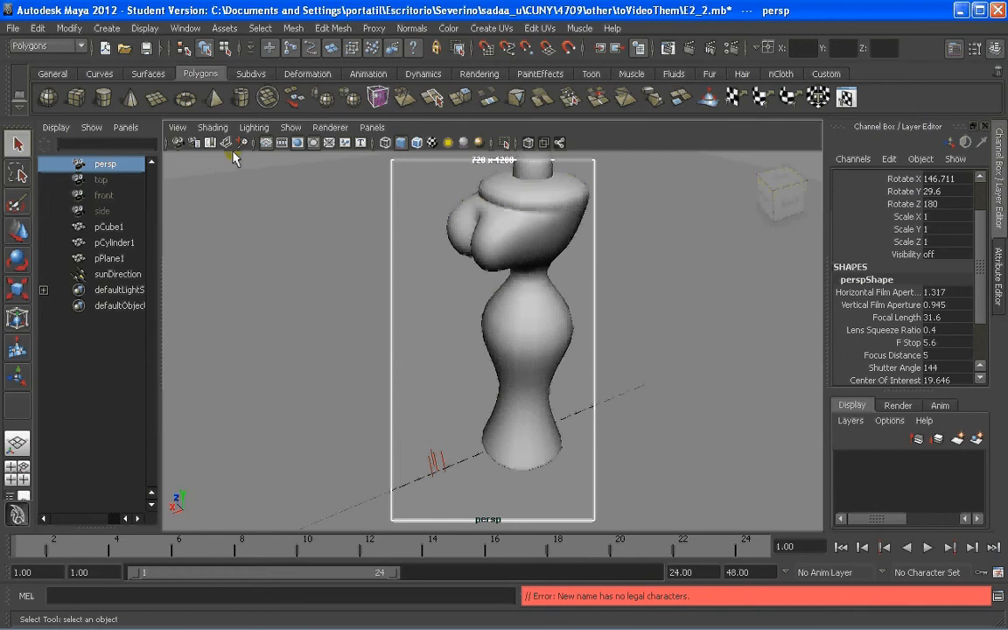
# Step: Test the saved bookmark by moving the camera far away from the figure and restoring the cameraView1 view
pyautogui.click(177, 128)
pyautogui.moveTo(194, 298)
pyautogui.moveTo(196, 276)
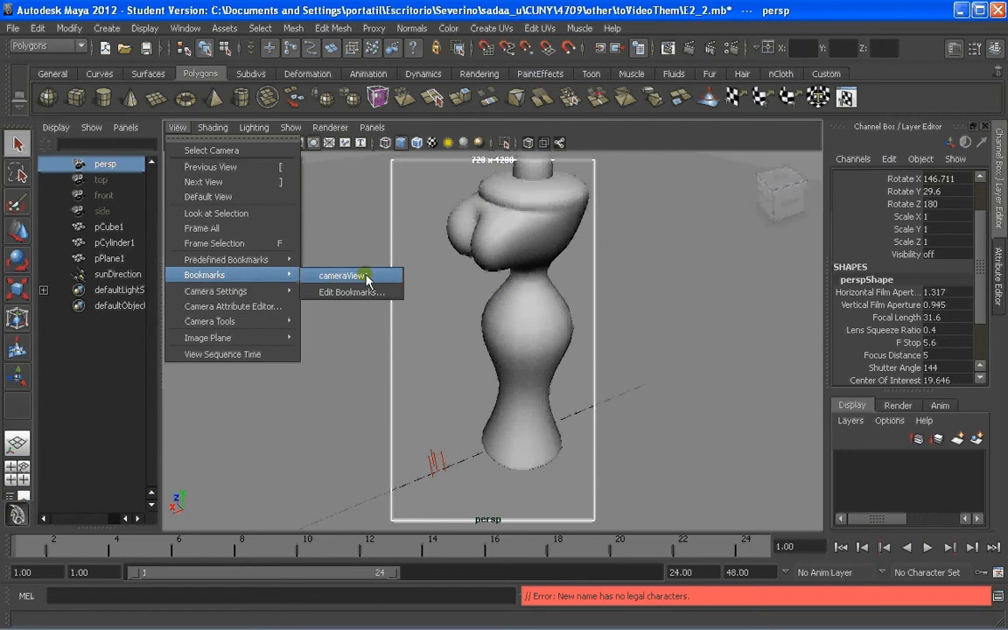
pyautogui.click(470, 306)
pyautogui.scroll(-10, 469, 308)
pyautogui.keyDown('alt'); pyautogui.moveTo(469, 324); pyautogui.dragTo(537, 371); pyautogui.keyUp('alt')
pyautogui.scroll(4, 497, 351)
pyautogui.scroll(-5, 497, 353)
pyautogui.click(178, 127)
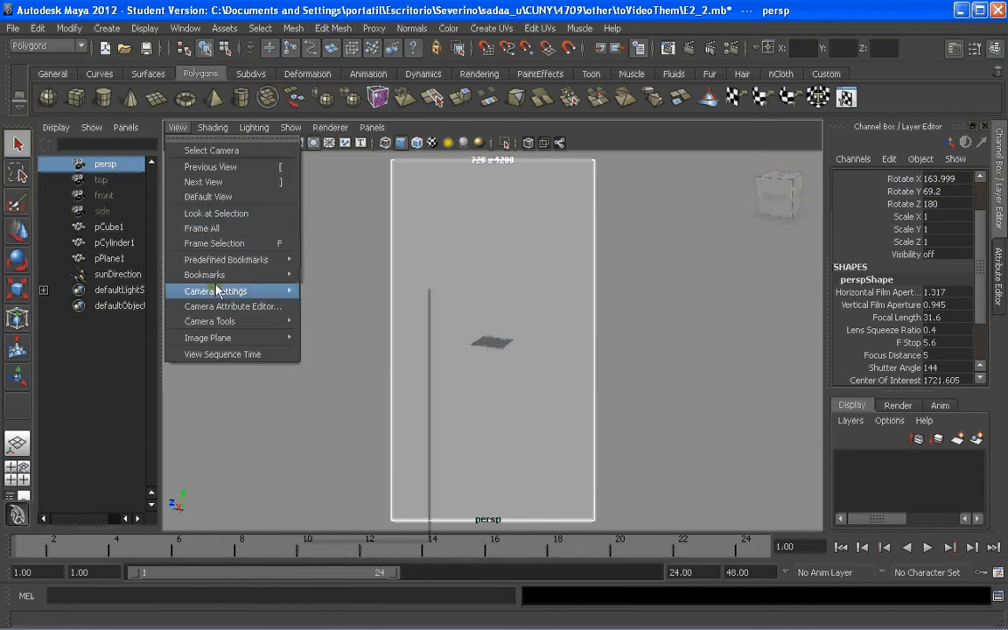
pyautogui.moveTo(223, 260)
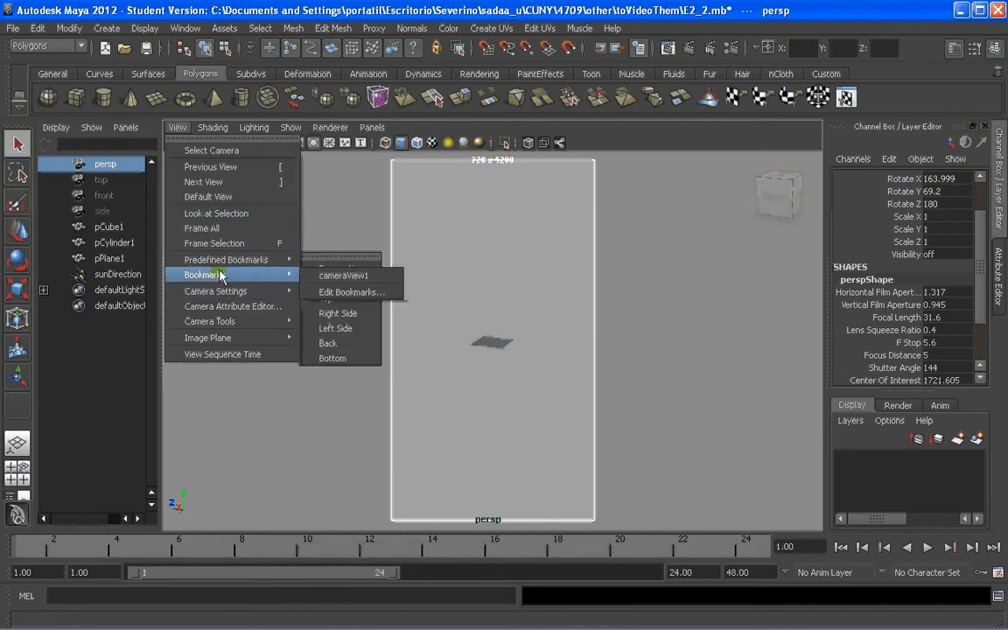
pyautogui.click(330, 277)
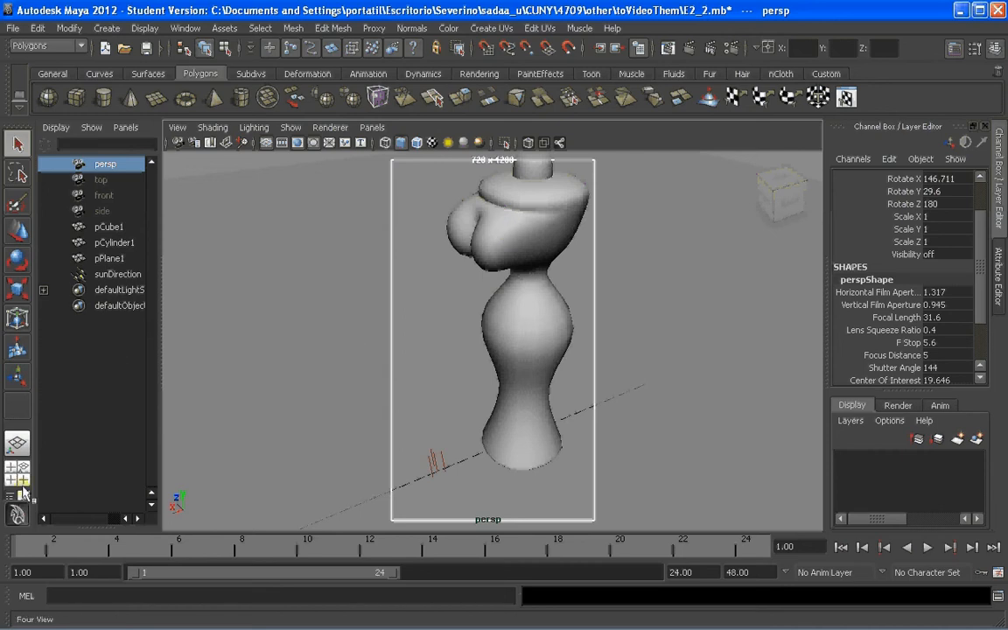
# Step: Open the Render Settings window from the rendering editors
pyautogui.click(185, 28)
pyautogui.moveTo(210, 83)
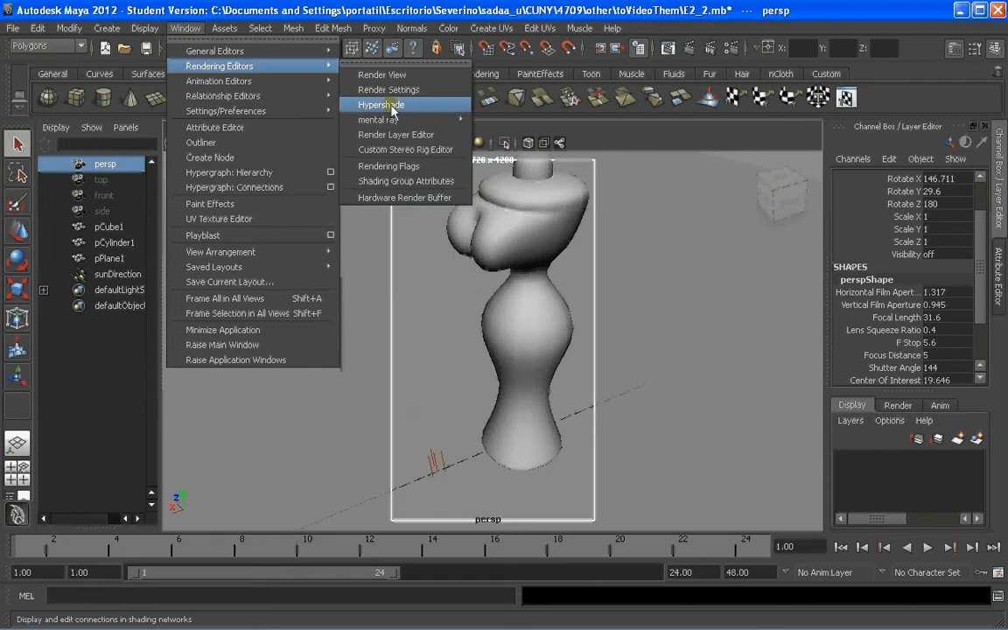
pyautogui.click(396, 93)
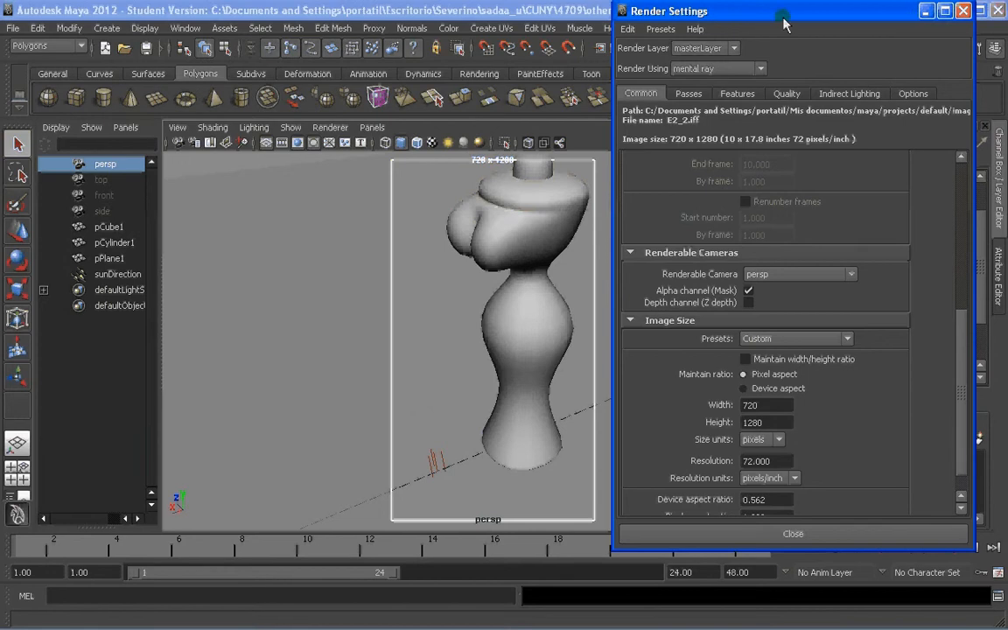
# Step: Open the Hypershade from the rendering editors
pyautogui.click(185, 28)
pyautogui.moveTo(212, 112)
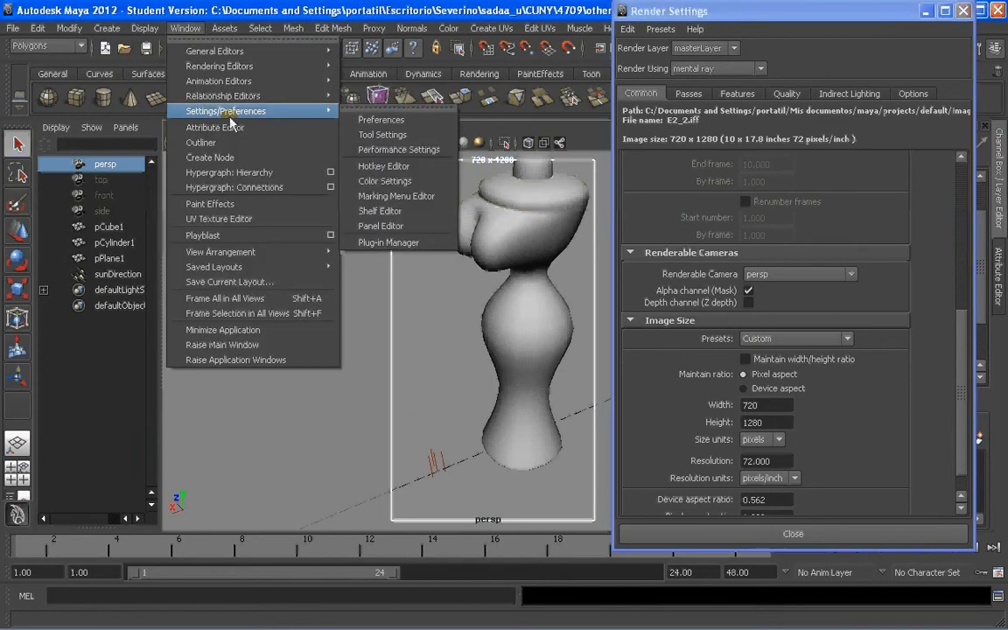
pyautogui.moveTo(234, 70)
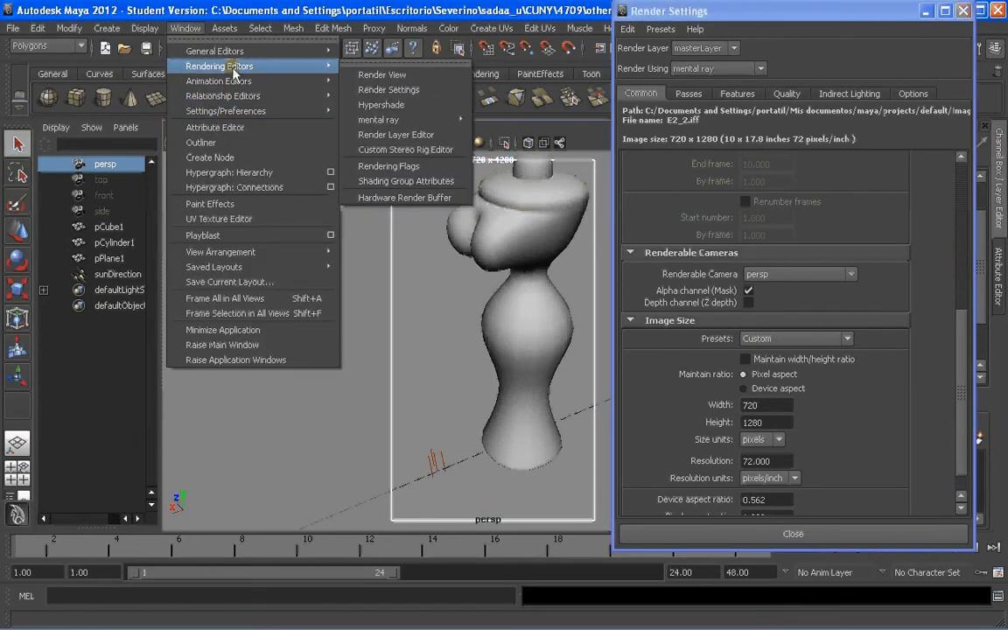
pyautogui.click(385, 105)
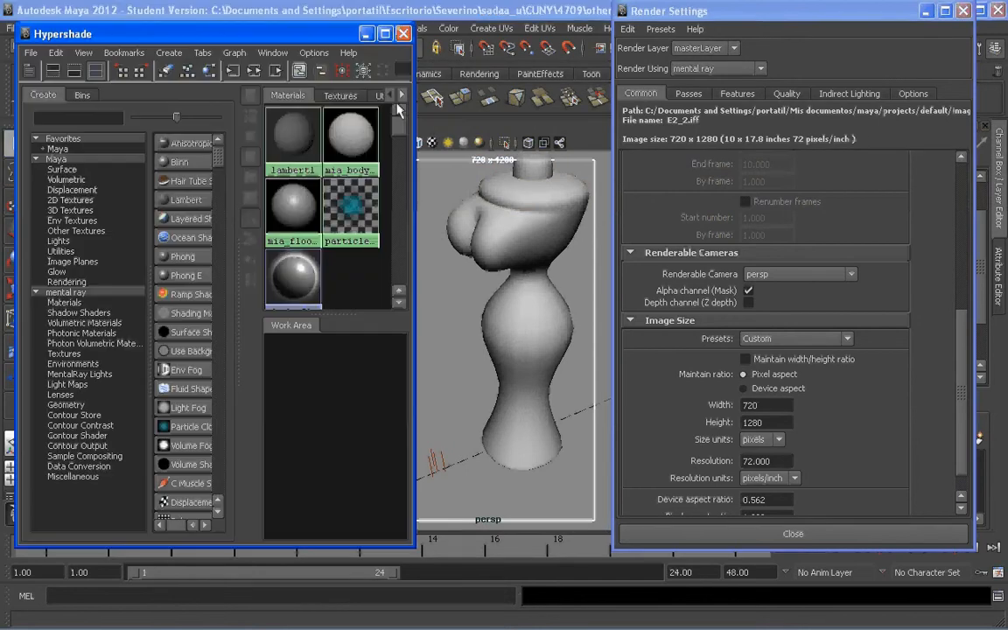
# Step: Rearrange the Hypershade panes to enlarge the materials area over the work area, and close the Render Settings window
pyautogui.click(150, 273)
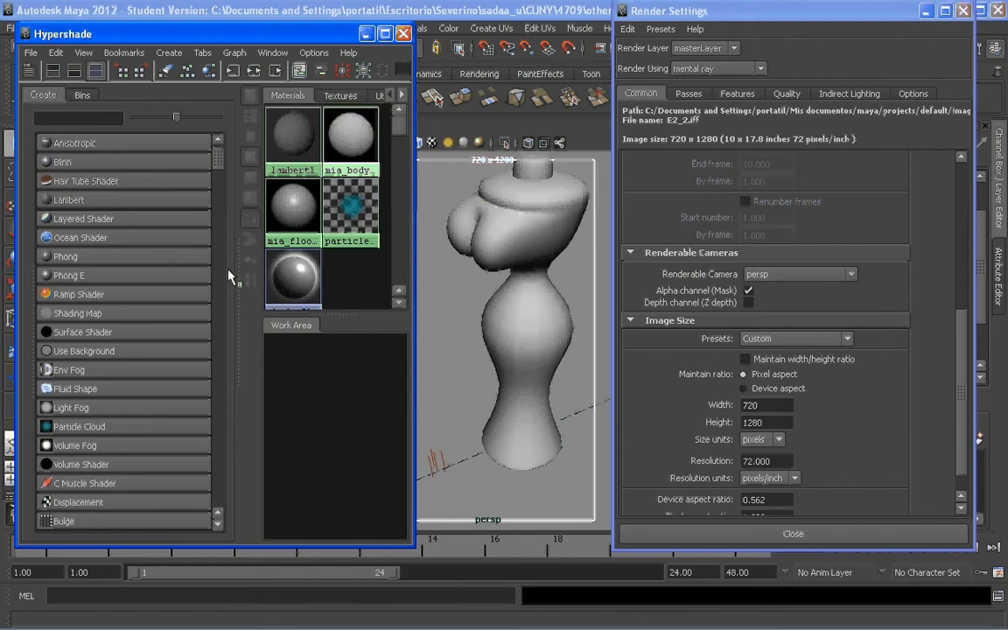
pyautogui.moveTo(240, 266); pyautogui.dragTo(193, 265)
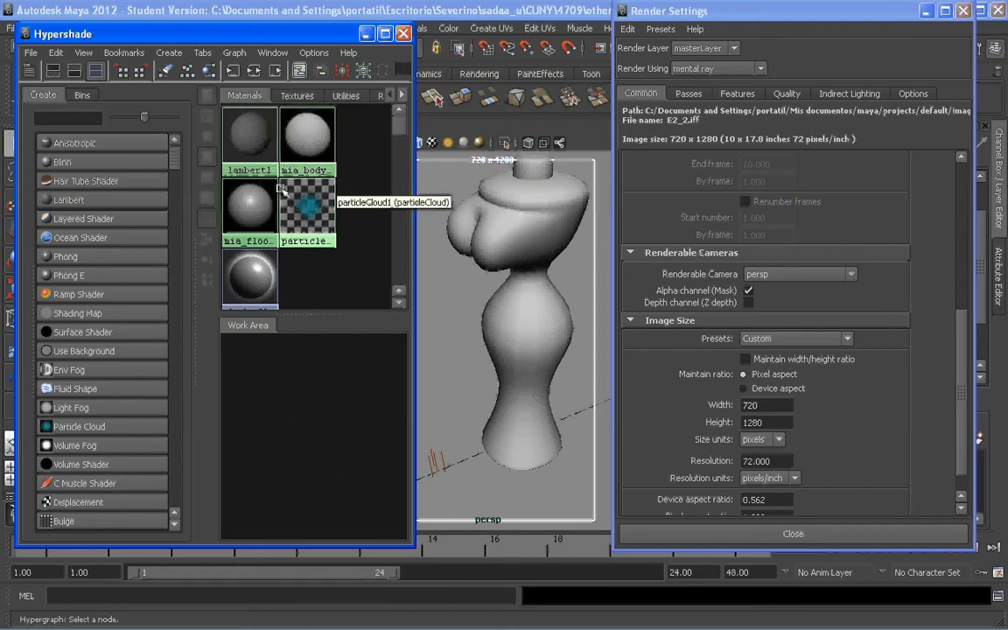
pyautogui.moveTo(303, 316); pyautogui.dragTo(304, 427)
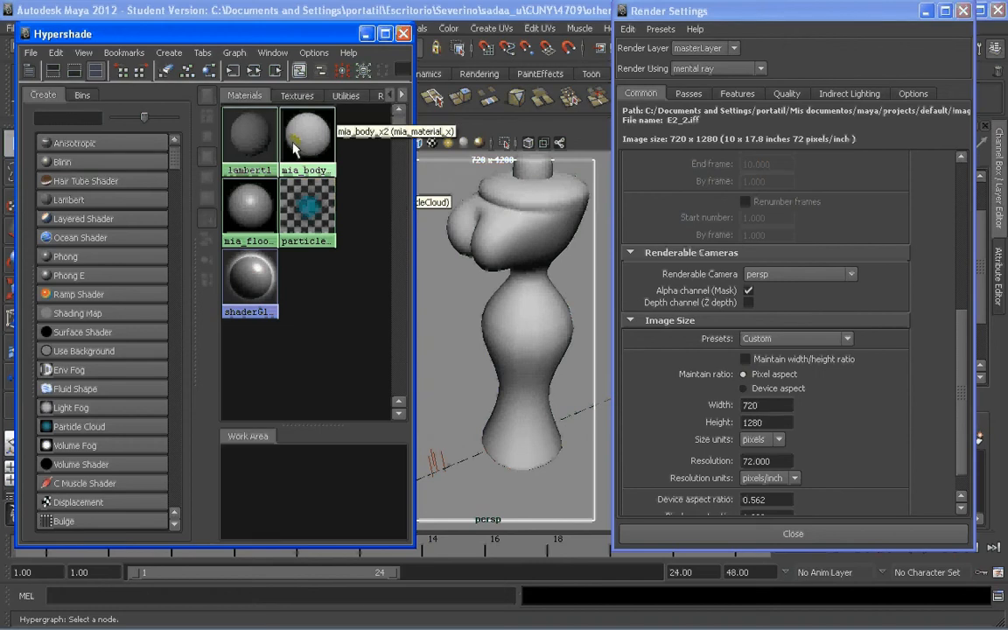
pyautogui.click(963, 11)
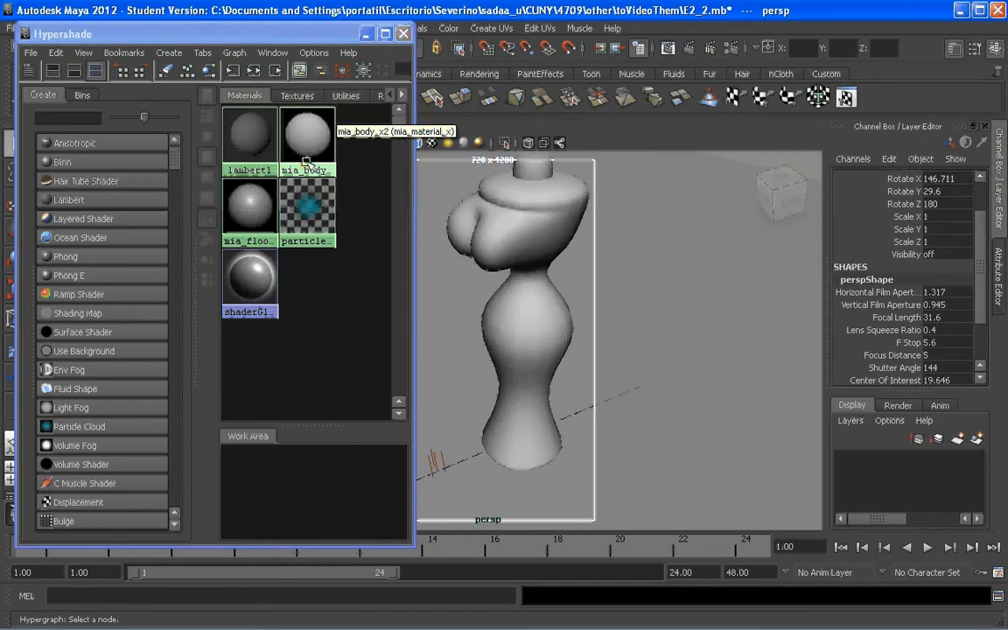
# Step: Select the mia_floor_x1 material in the Hypershade and show its attributes in the Attribute Editor
pyautogui.click(307, 161)
pyautogui.click(256, 206)
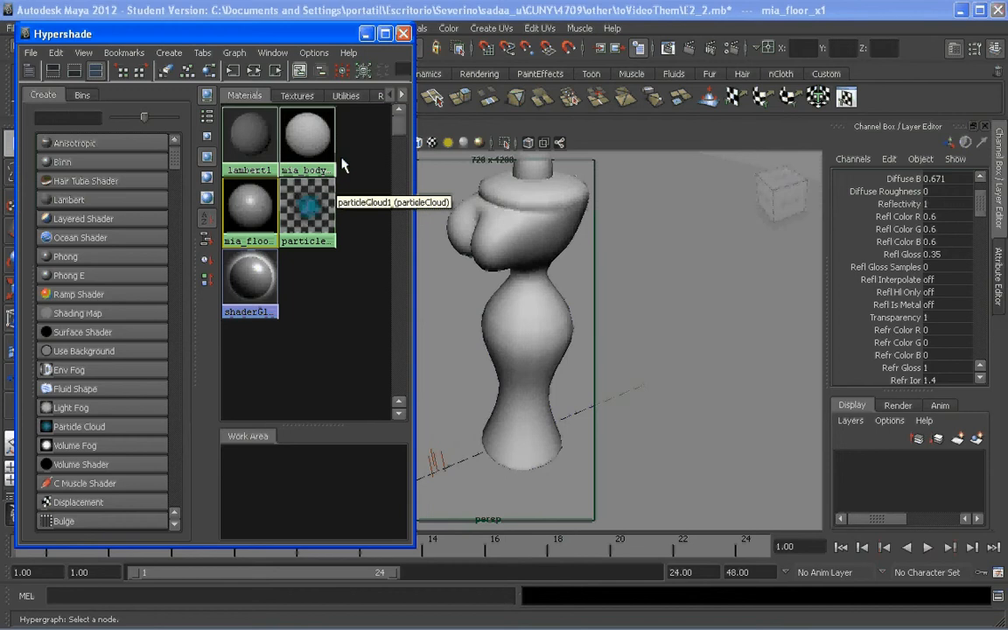
pyautogui.hotkey('ctrl', 'a')
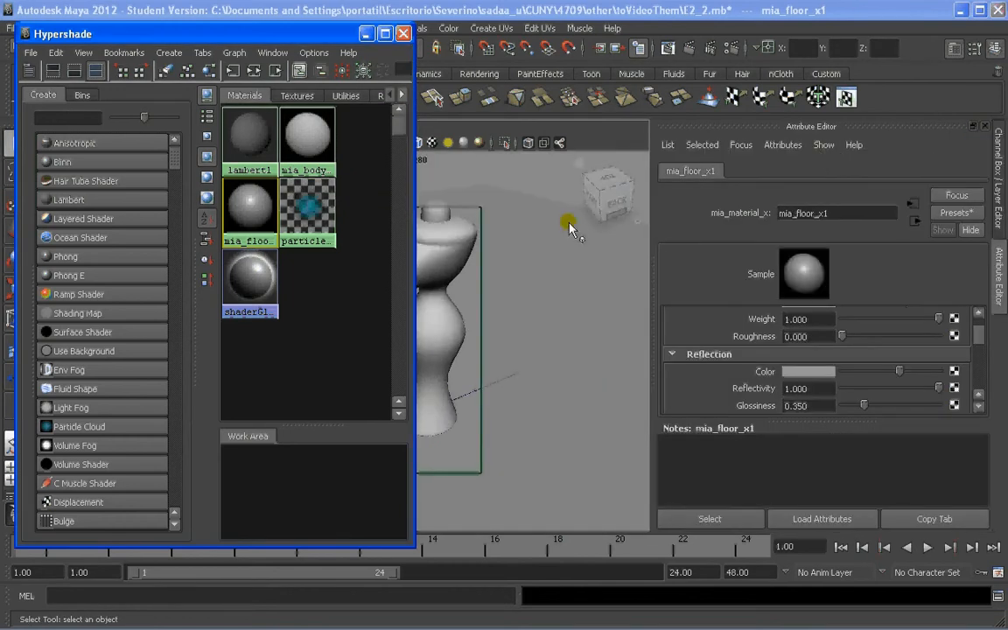
# Step: Set the mia_floor_x1 diffuse color to a soft pink with hue 360, saturation 0.376 and value 0.784
pyautogui.scroll(2, 977, 338)
pyautogui.click(824, 353)
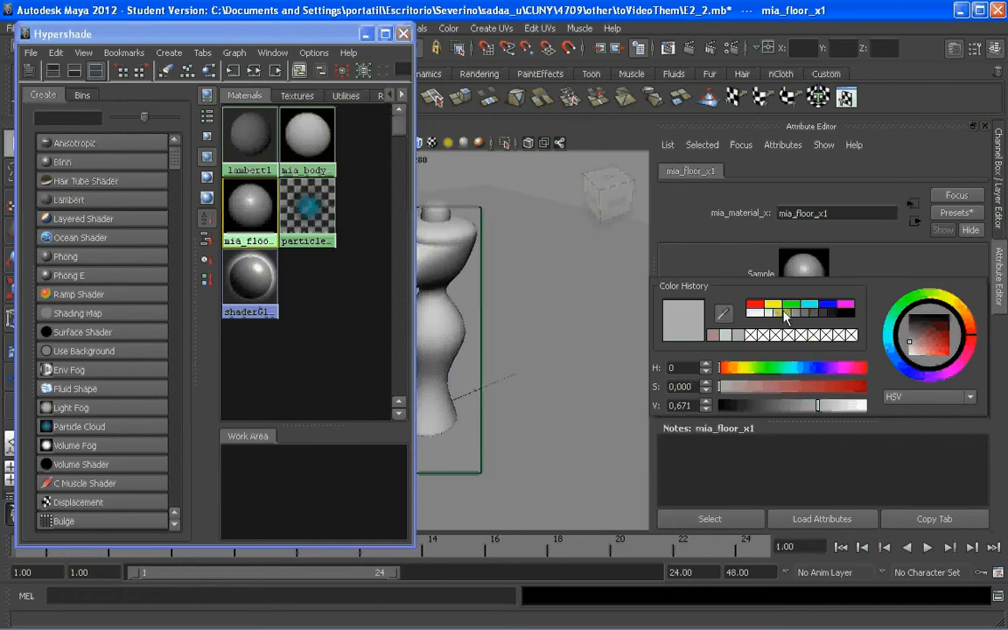
pyautogui.moveTo(765, 386); pyautogui.dragTo(728, 387)
pyautogui.click(926, 348)
pyautogui.moveTo(923, 343); pyautogui.dragTo(922, 347)
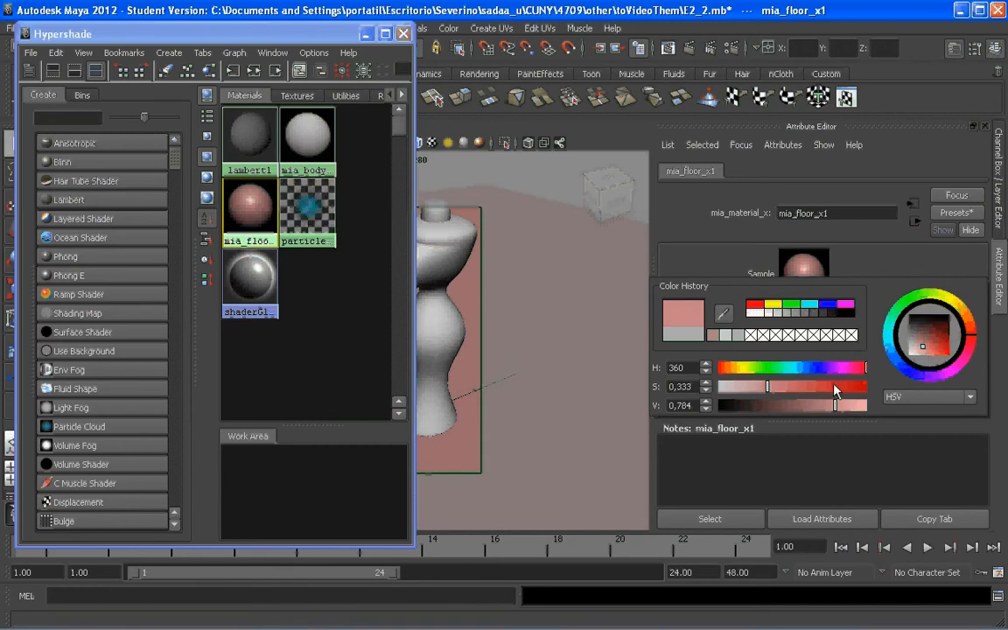
pyautogui.click(775, 388)
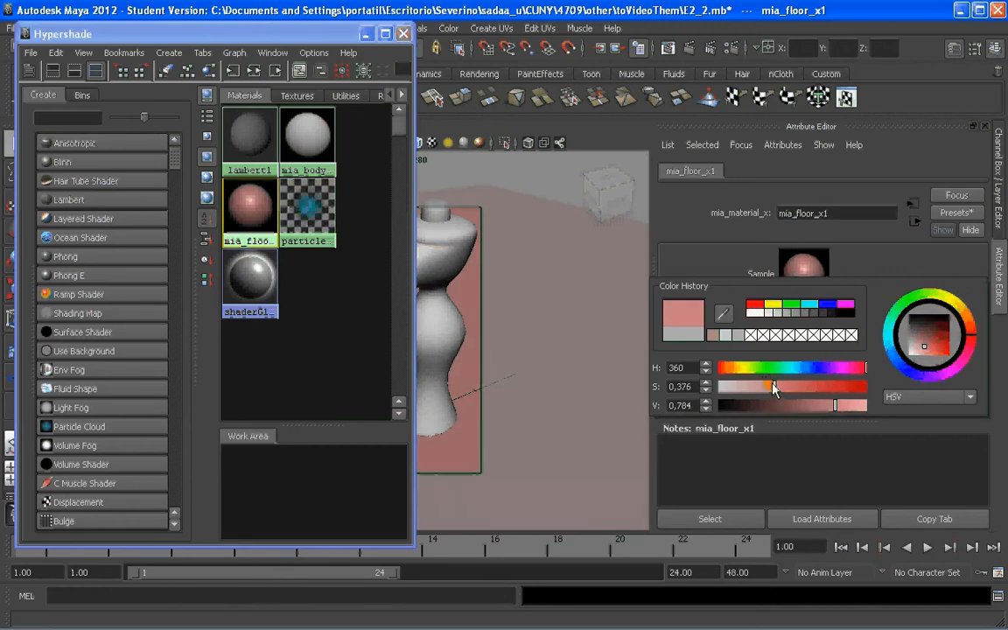
pyautogui.click(259, 212)
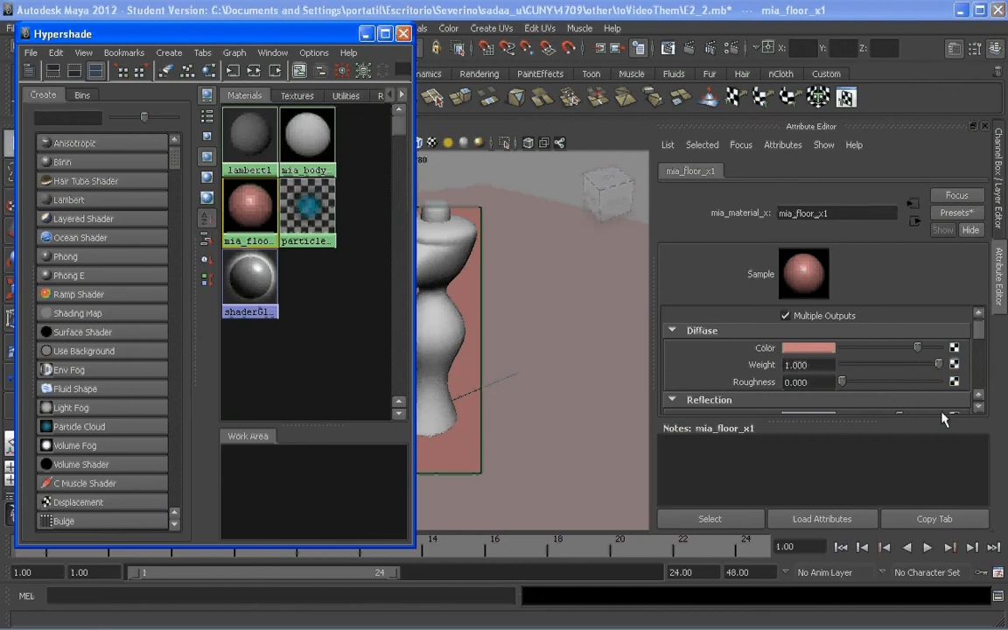
# Step: Enlarge the attribute list of mia_floor_x1 and examine its reflection and refraction settings
pyautogui.moveTo(943, 417); pyautogui.dragTo(938, 516)
pyautogui.scroll(-5, 830, 445)
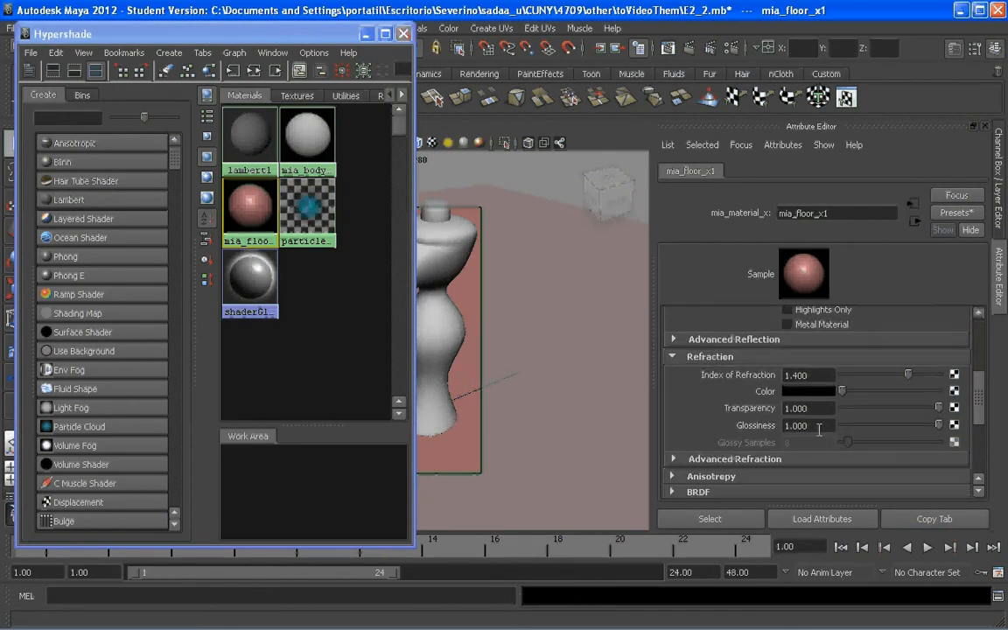
pyautogui.moveTo(977, 399); pyautogui.dragTo(979, 371)
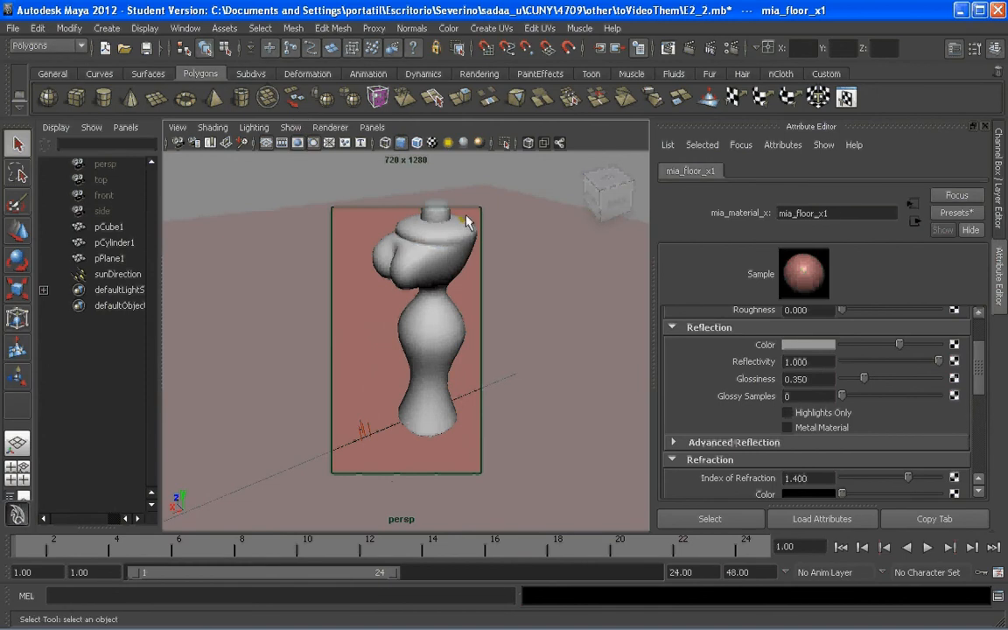
# Step: Turn off the resolution gate in the persp view and select the sunDirection light near the figure's base
pyautogui.click(298, 142)
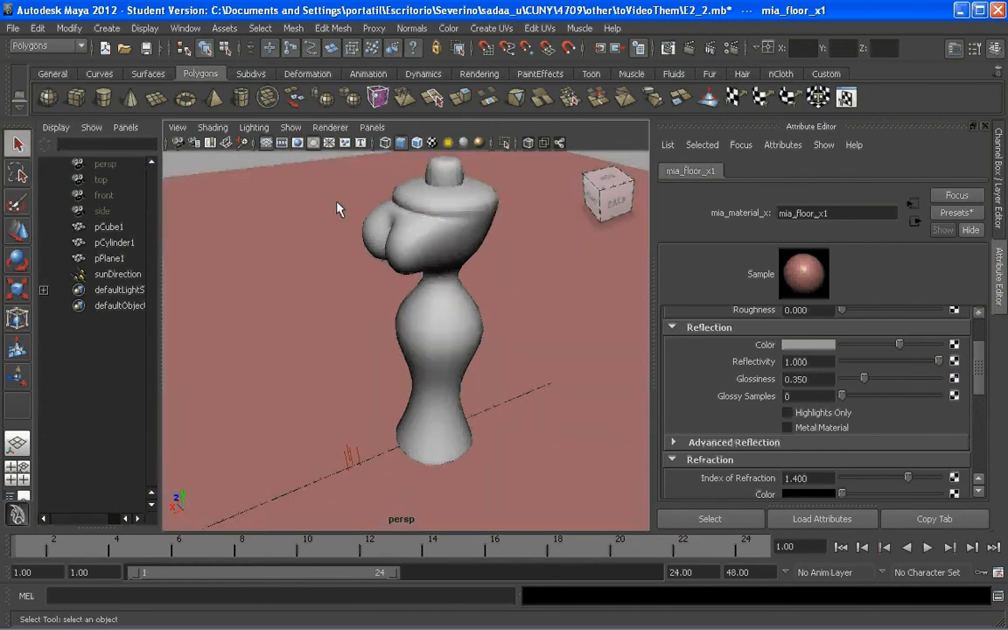
pyautogui.keyDown('alt'); pyautogui.moveTo(385, 262); pyautogui.dragTo(355, 247); pyautogui.keyUp('alt')
pyautogui.scroll(5, 366, 343)
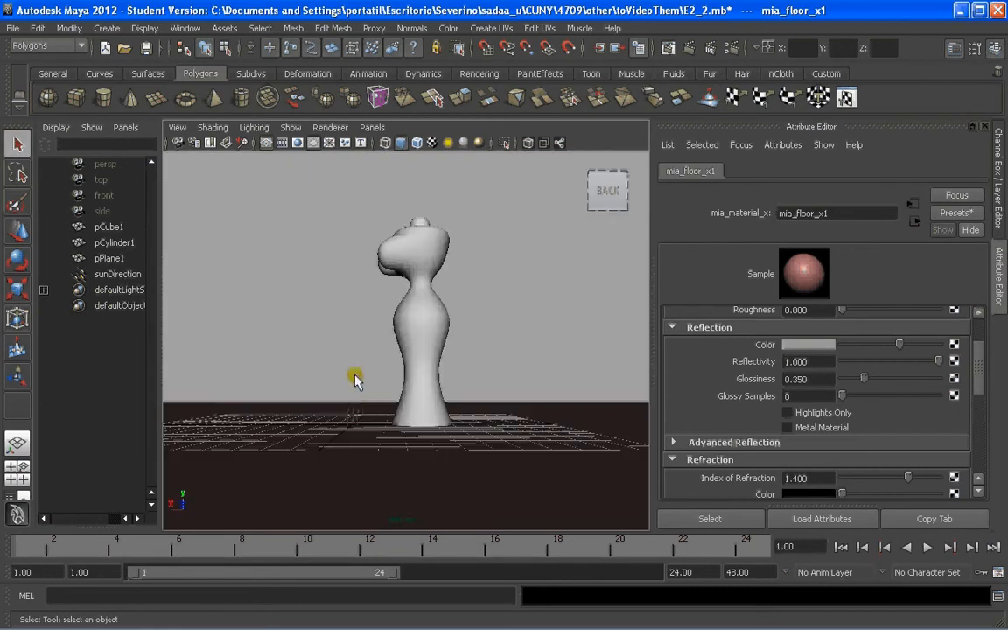
pyautogui.keyDown('alt'); pyautogui.moveTo(362, 410); pyautogui.dragTo(378, 385, button='middle'); pyautogui.keyUp('alt')
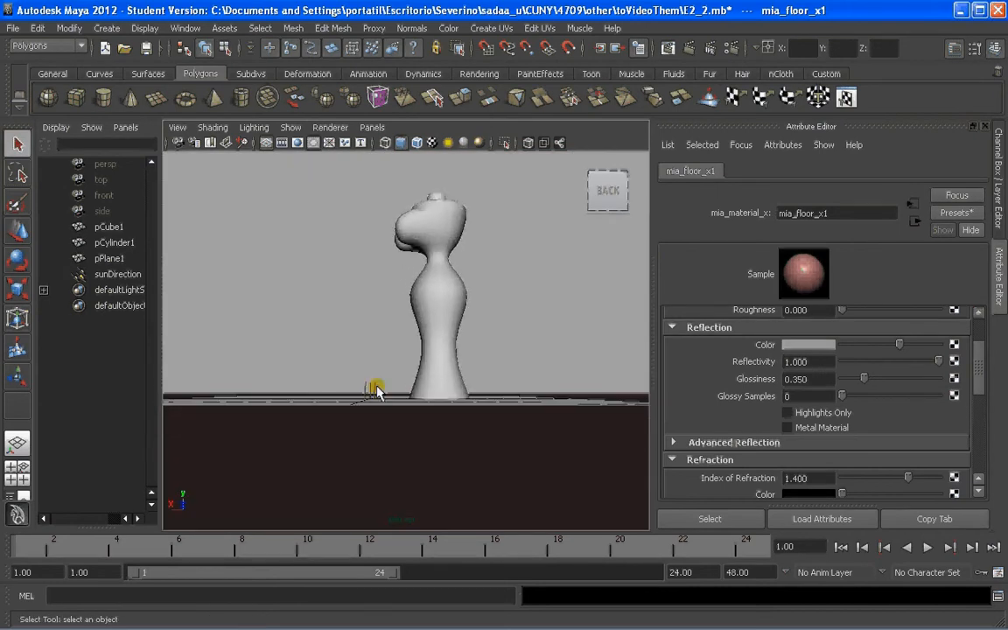
pyautogui.click(375, 387)
pyautogui.scroll(-3, 386, 383)
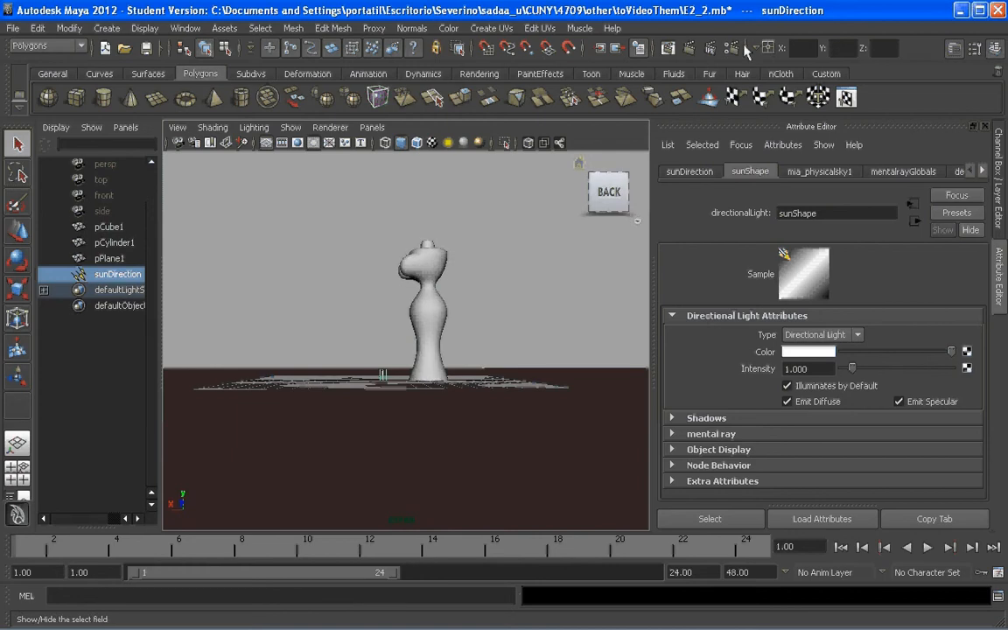
# Step: Open Render Settings and examine the Physical Sun and Sky entry under Indirect Lighting that belongs to the sun light
pyautogui.click(731, 48)
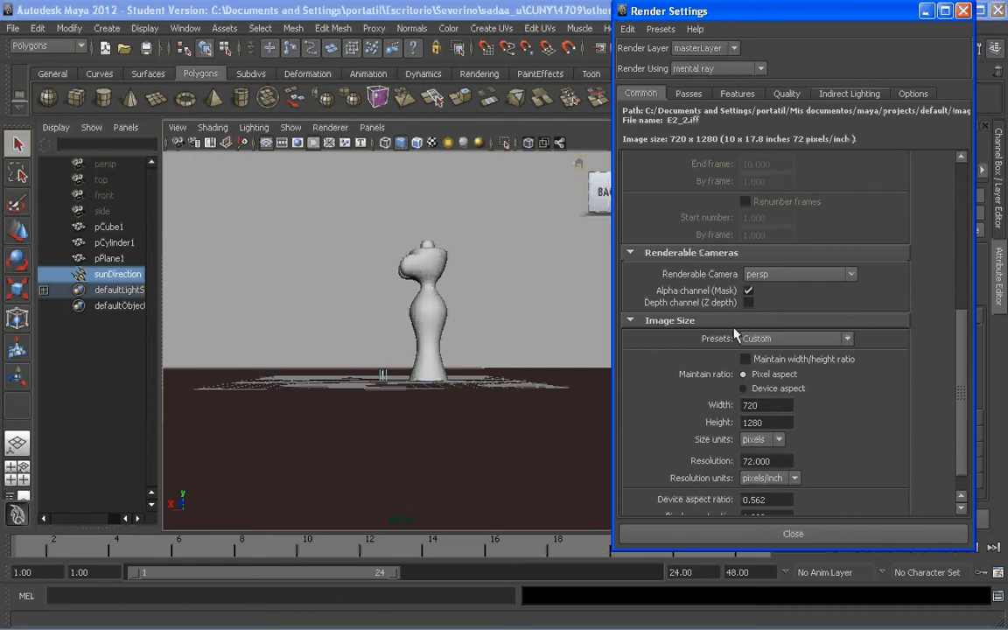
pyautogui.click(366, 374)
pyautogui.click(382, 383)
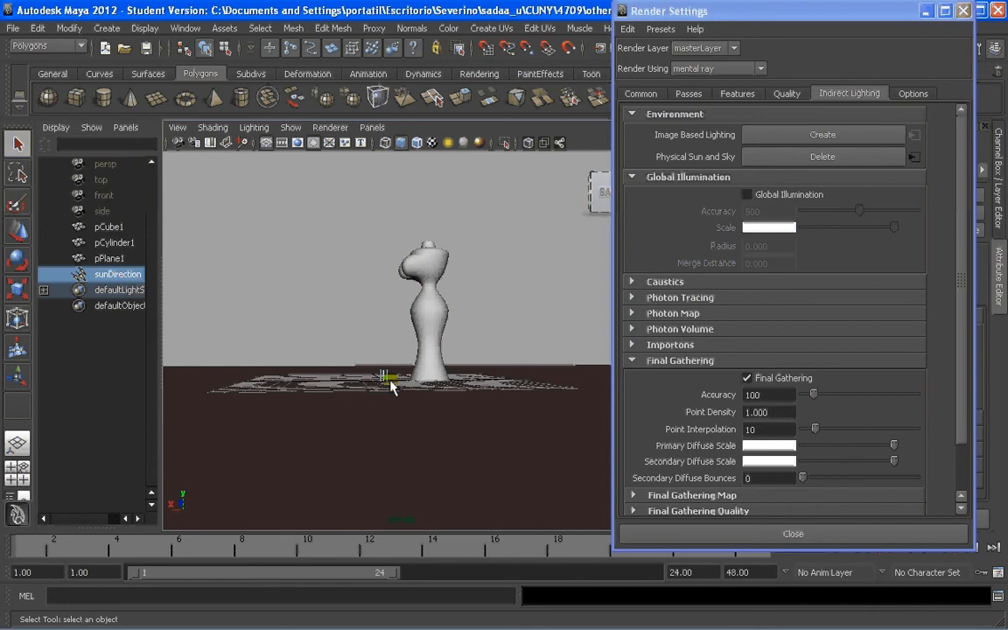
# Step: Move the sunDirection light vertically up from the floor to above the figure's height
pyautogui.keyDown('alt'); pyautogui.moveTo(524, 216); pyautogui.dragTo(386, 355); pyautogui.keyUp('alt')
pyautogui.press('w')
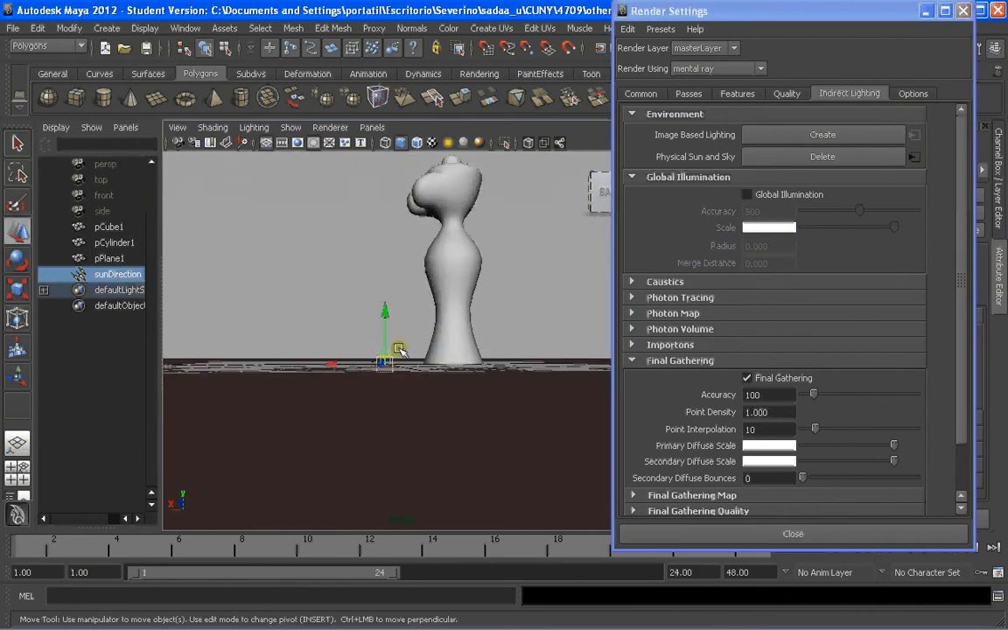
pyautogui.click(386, 313)
pyautogui.moveTo(388, 315); pyautogui.dragTo(400, 333)
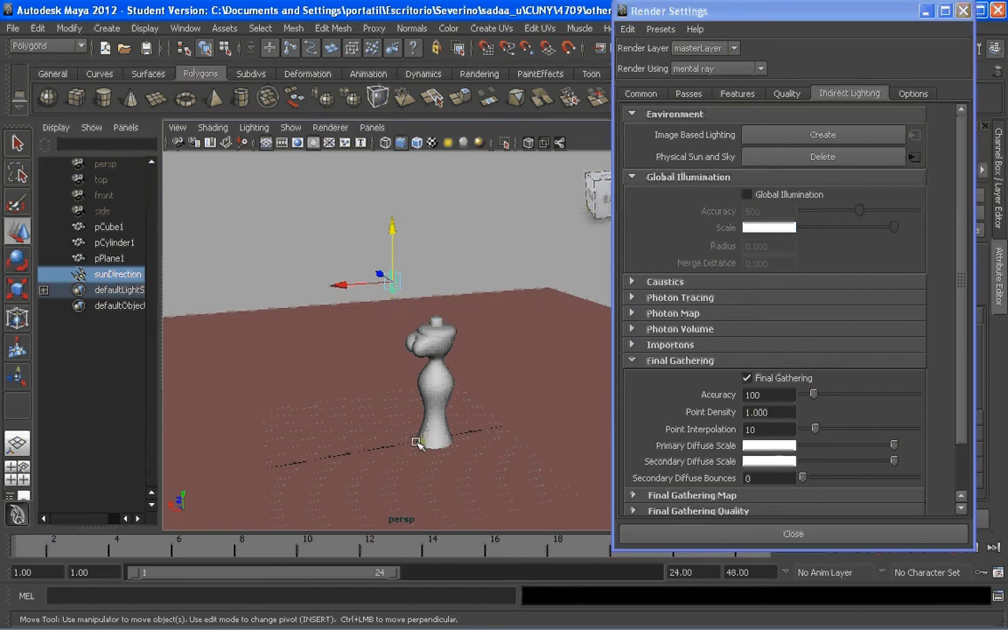
# Step: Scale the sunDirection light uniformly by about 6.95
pyautogui.press('r')
pyautogui.moveTo(392, 280); pyautogui.dragTo(479, 281)
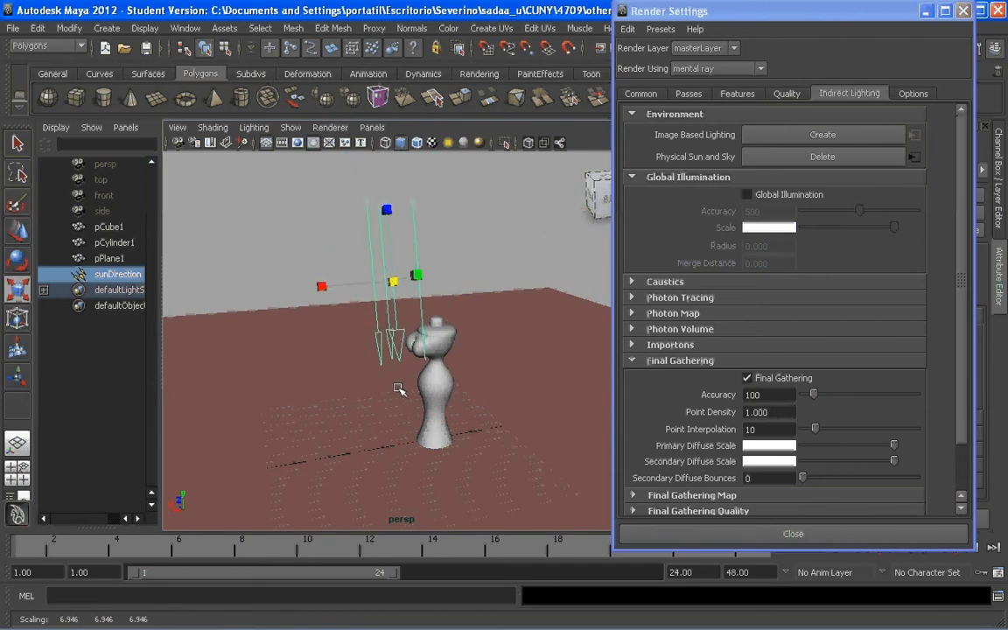
pyautogui.keyDown('alt'); pyautogui.moveTo(391, 380); pyautogui.dragTo(398, 380); pyautogui.keyUp('alt')
# Step: Move the enlarged sunDirection light along the X axis, away from the figure to its side
pyautogui.press('w')
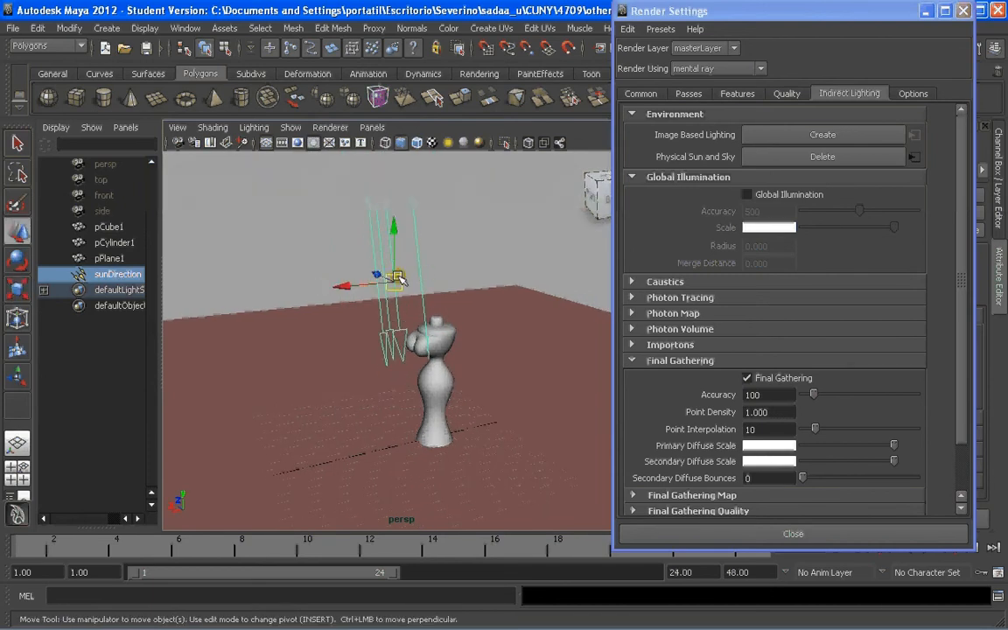
pyautogui.moveTo(394, 281); pyautogui.dragTo(331, 286)
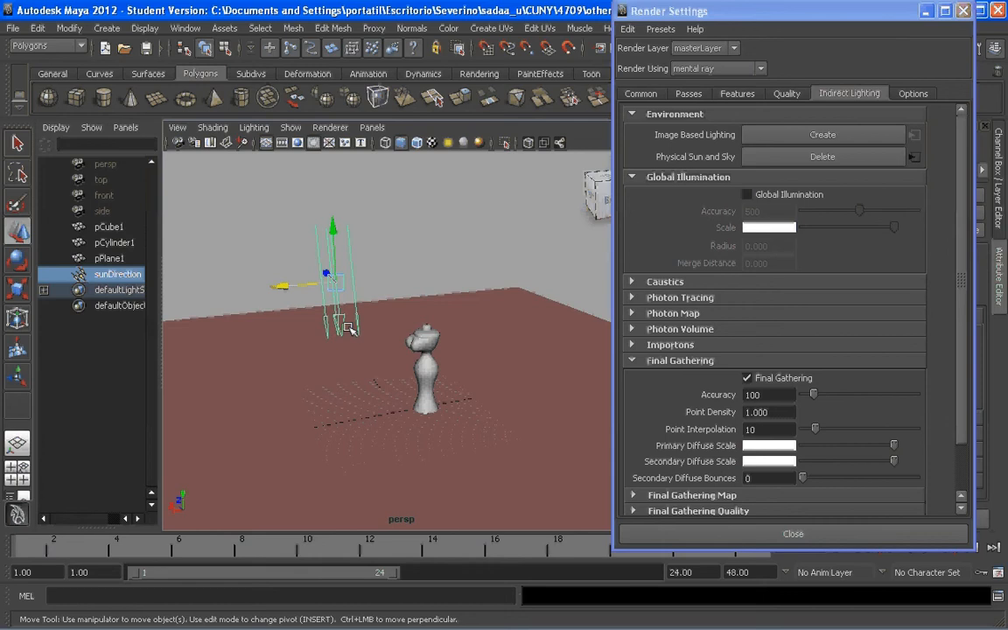
pyautogui.keyDown('alt'); pyautogui.moveTo(337, 329); pyautogui.dragTo(388, 366); pyautogui.keyUp('alt')
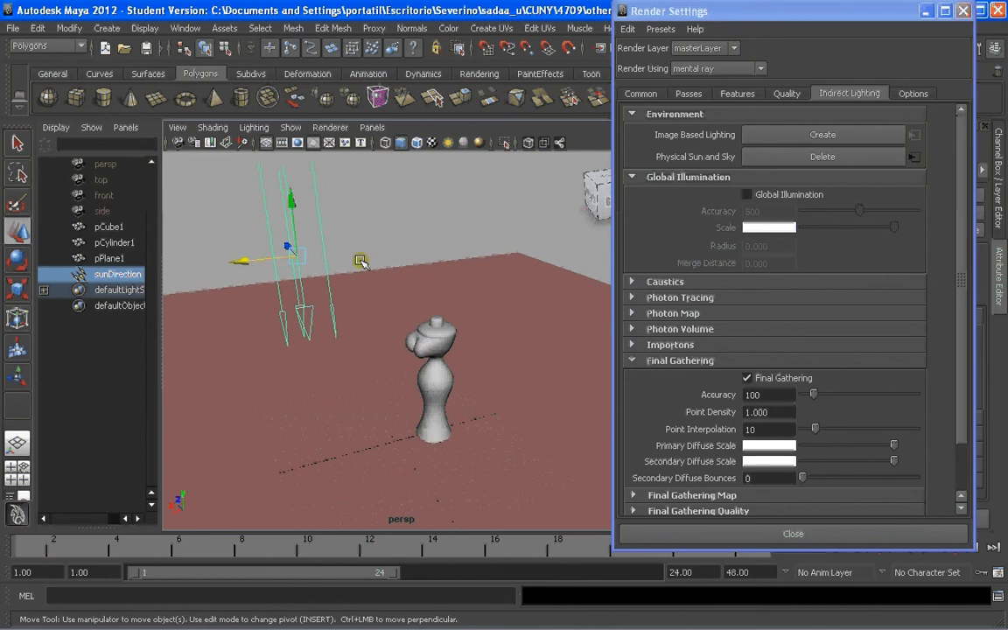
# Step: Rotate the sunDirection light to about -114.1, 3.7 and -36.6 degrees, aiming it diagonally down toward the figure, and close Render Settings
pyautogui.press('e')
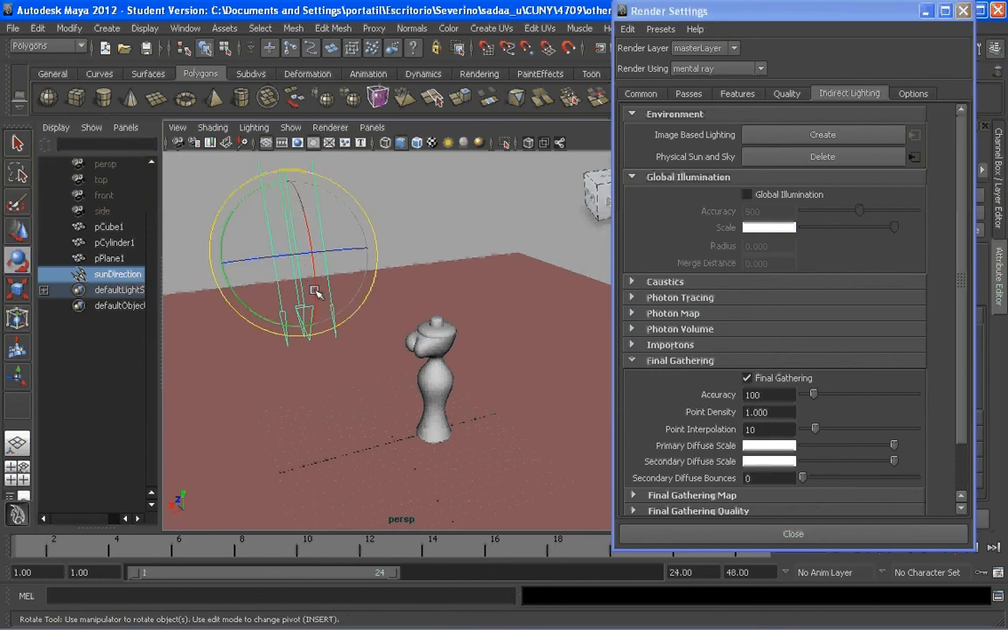
pyautogui.moveTo(316, 292); pyautogui.dragTo(320, 270)
pyautogui.moveTo(228, 283); pyautogui.dragTo(265, 302)
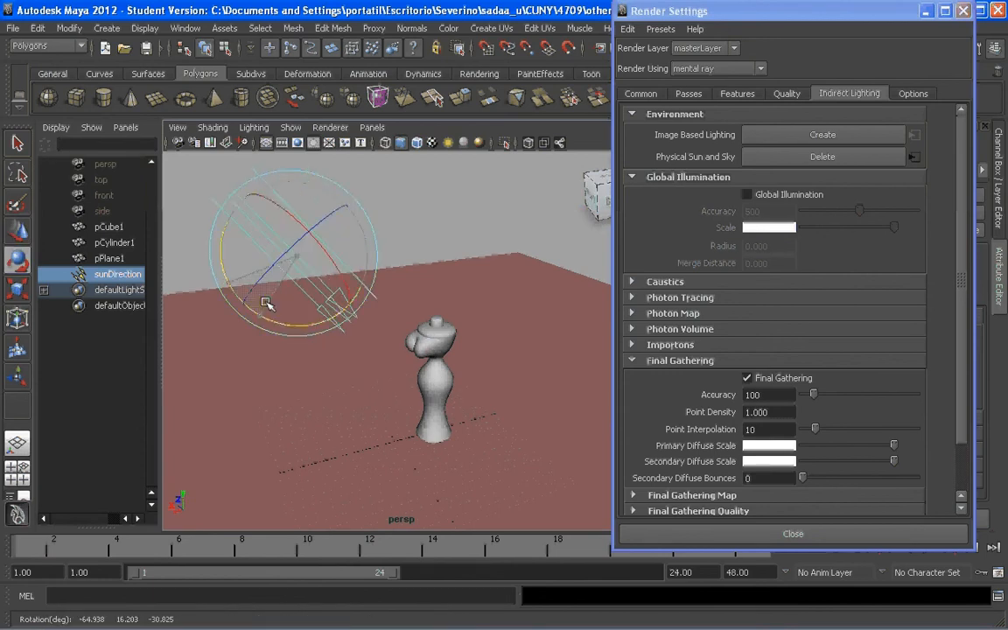
pyautogui.moveTo(292, 239); pyautogui.dragTo(285, 273)
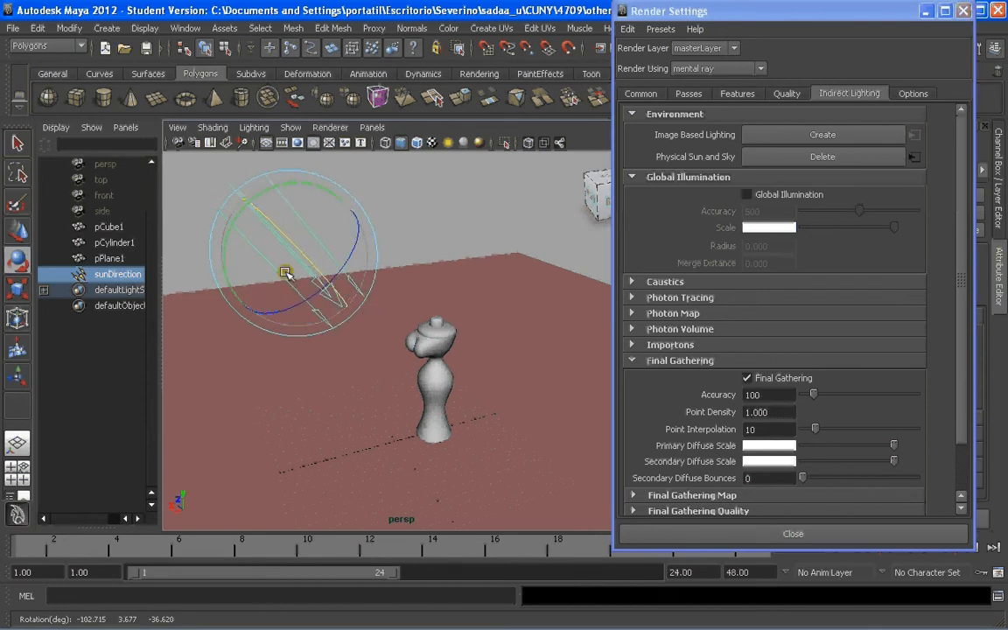
pyautogui.keyDown('alt'); pyautogui.moveTo(405, 360); pyautogui.dragTo(331, 310); pyautogui.keyUp('alt')
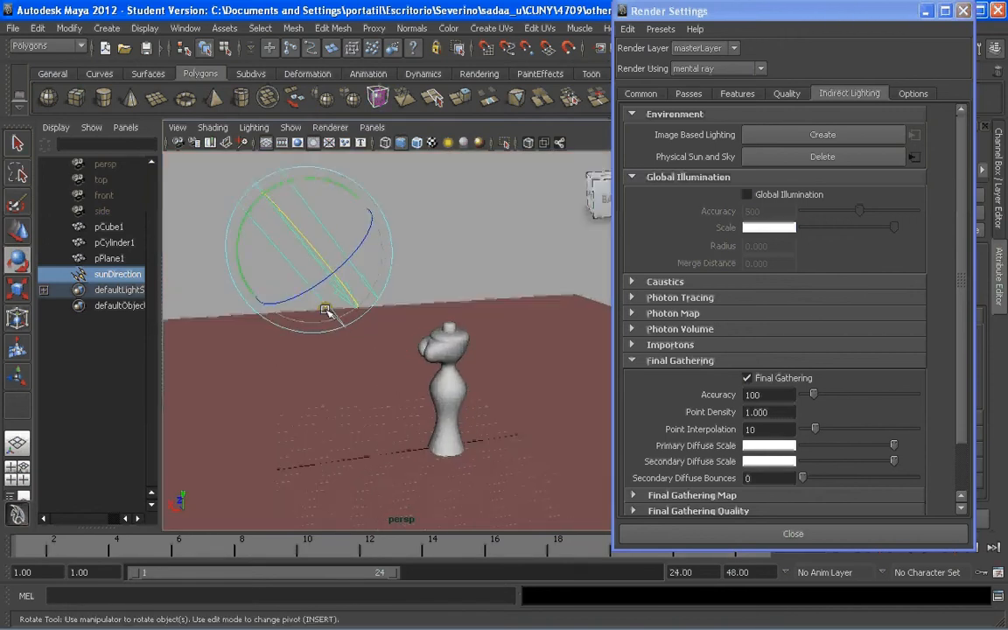
pyautogui.moveTo(307, 241); pyautogui.dragTo(313, 259)
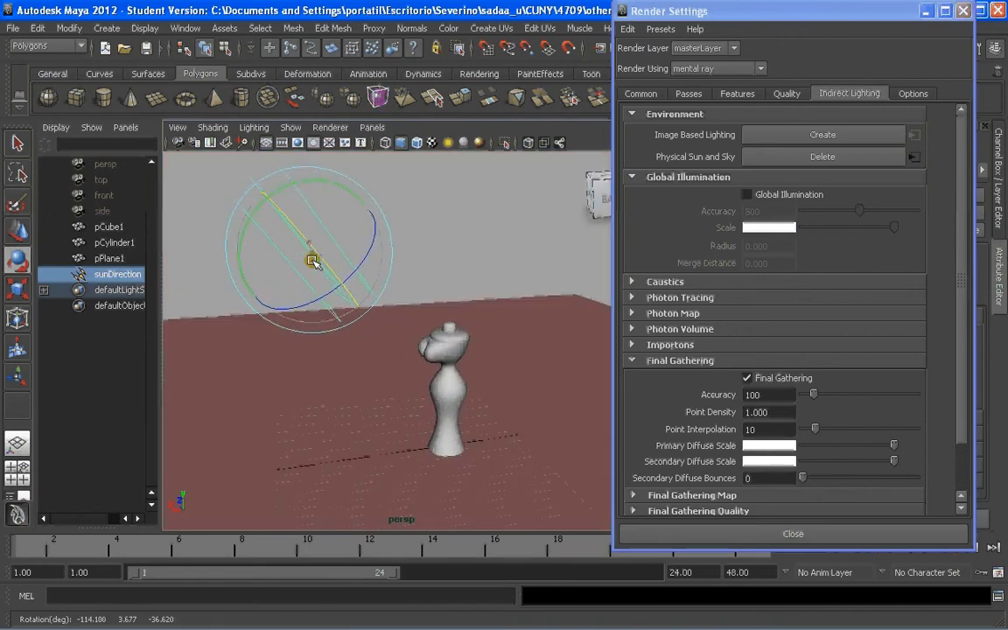
pyautogui.keyDown('alt'); pyautogui.moveTo(444, 384); pyautogui.dragTo(409, 354, button='middle'); pyautogui.keyUp('alt')
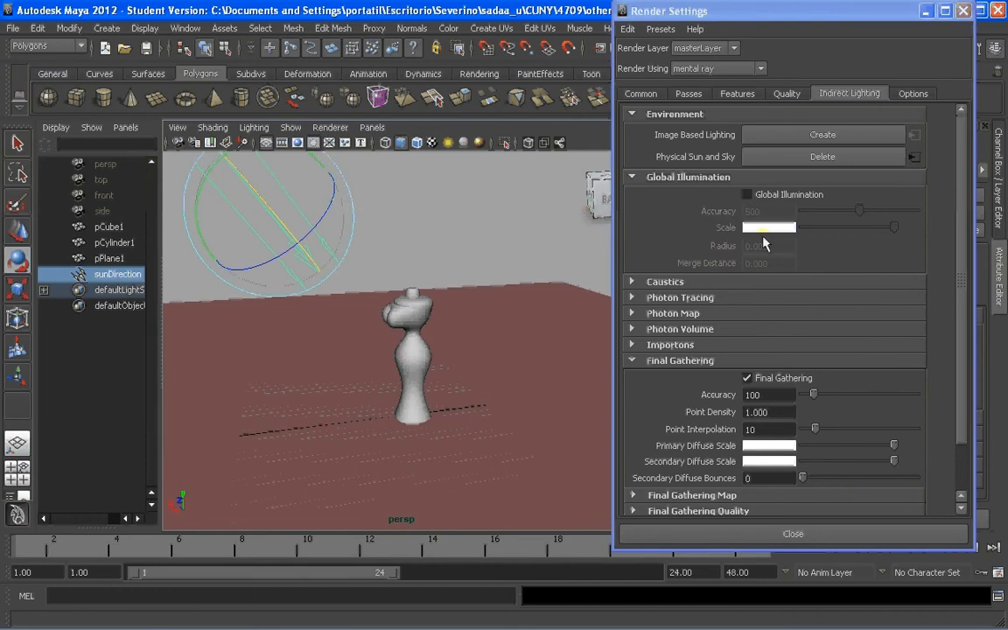
pyautogui.click(963, 11)
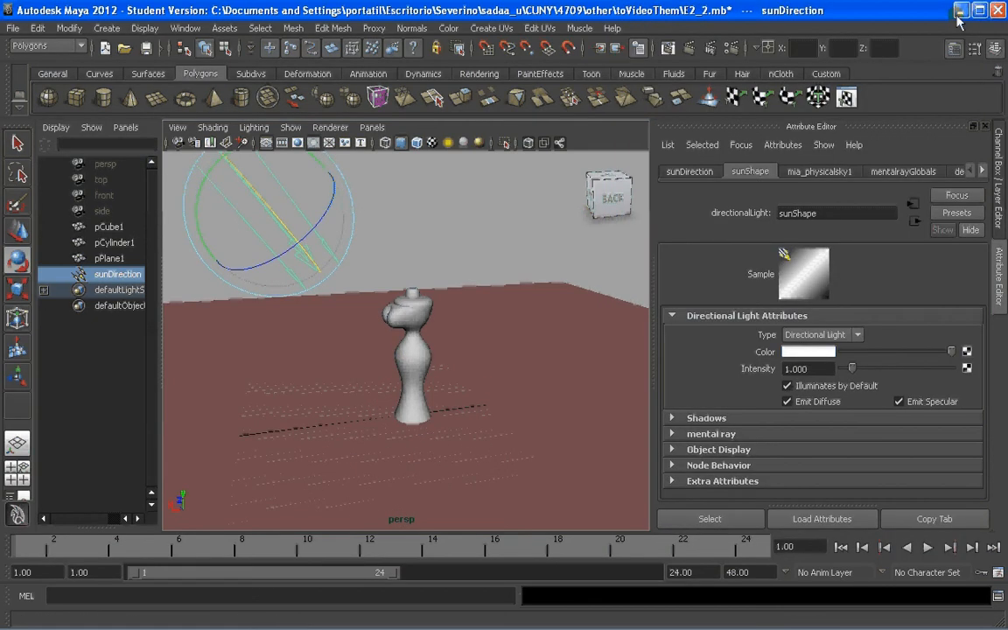
pyautogui.keyDown('alt'); pyautogui.moveTo(469, 272); pyautogui.dragTo(466, 279); pyautogui.keyUp('alt')
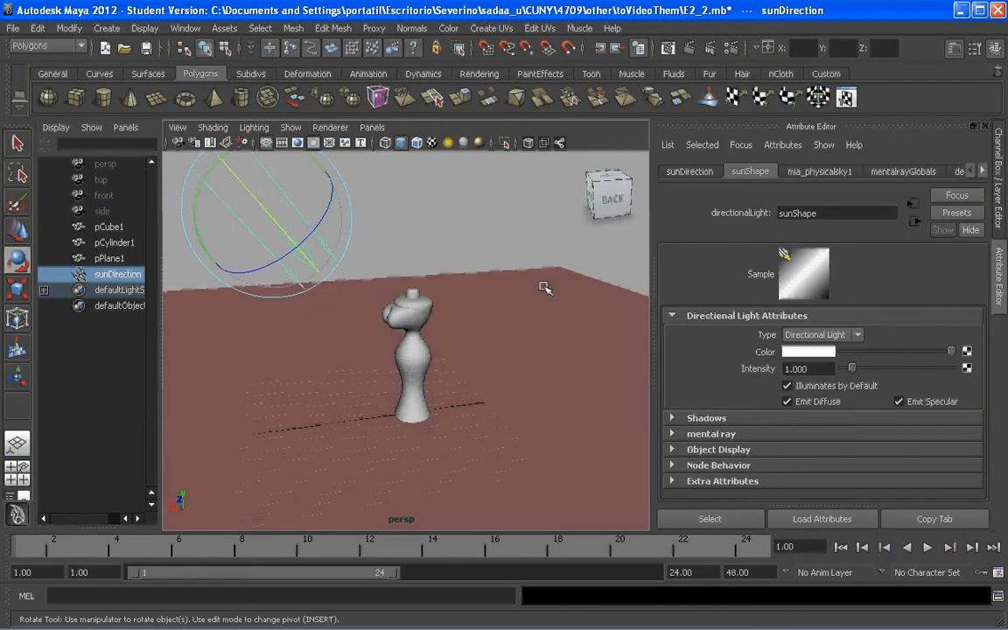
# Step: Restore the cameraView1 bookmarked view and show its resolution gate, closing the Render View after the test render
pyautogui.click(177, 127)
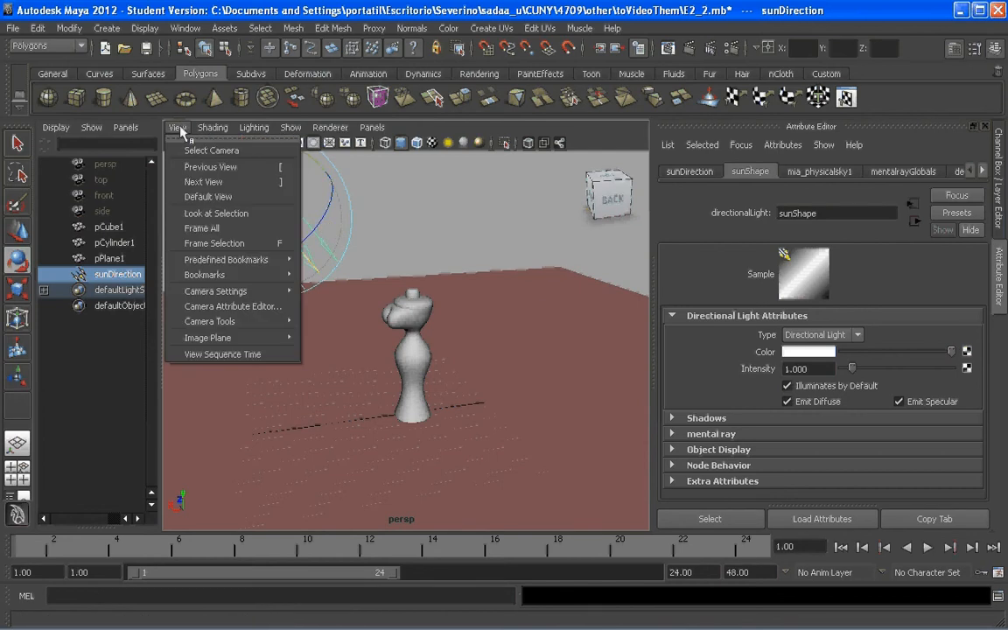
pyautogui.moveTo(200, 278)
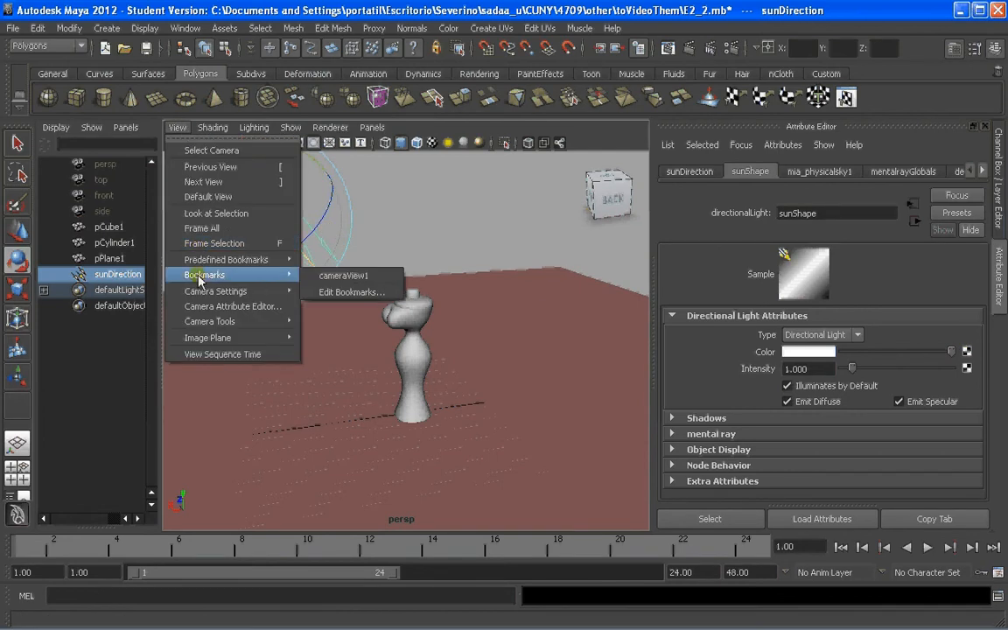
pyautogui.click(336, 275)
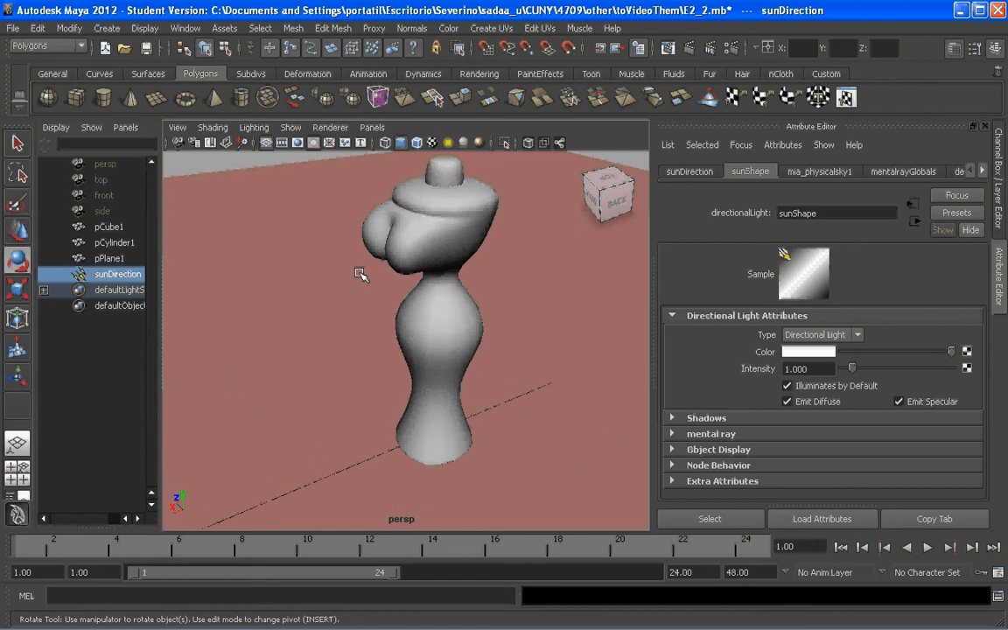
pyautogui.click(297, 143)
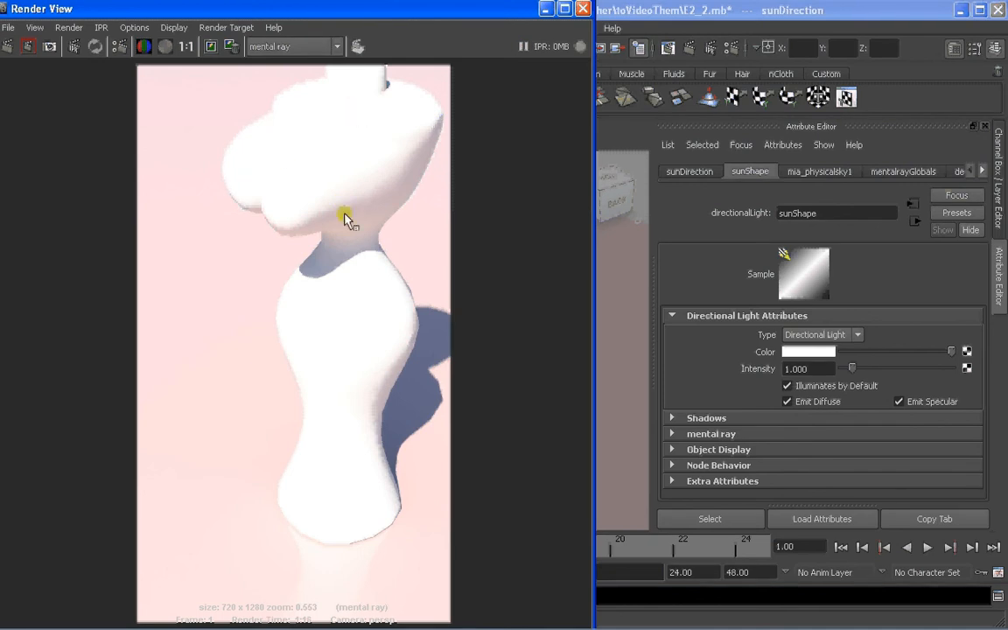
pyautogui.click(583, 10)
# Step: Set the Multiplier of the sunDirection light's mia_physicalsky1 node to 0.5
pyautogui.click(116, 275)
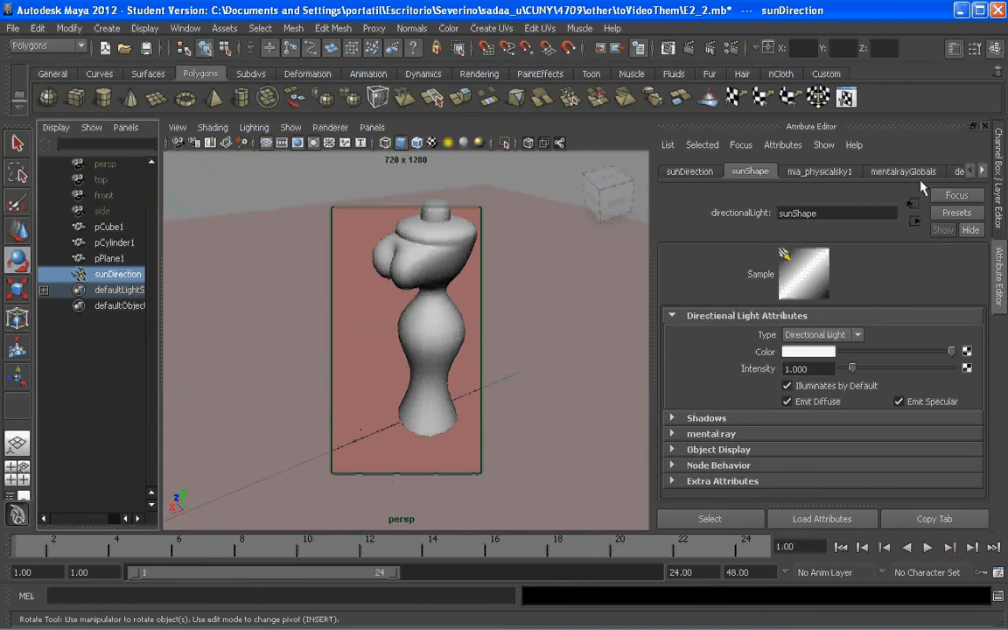
pyautogui.click(820, 172)
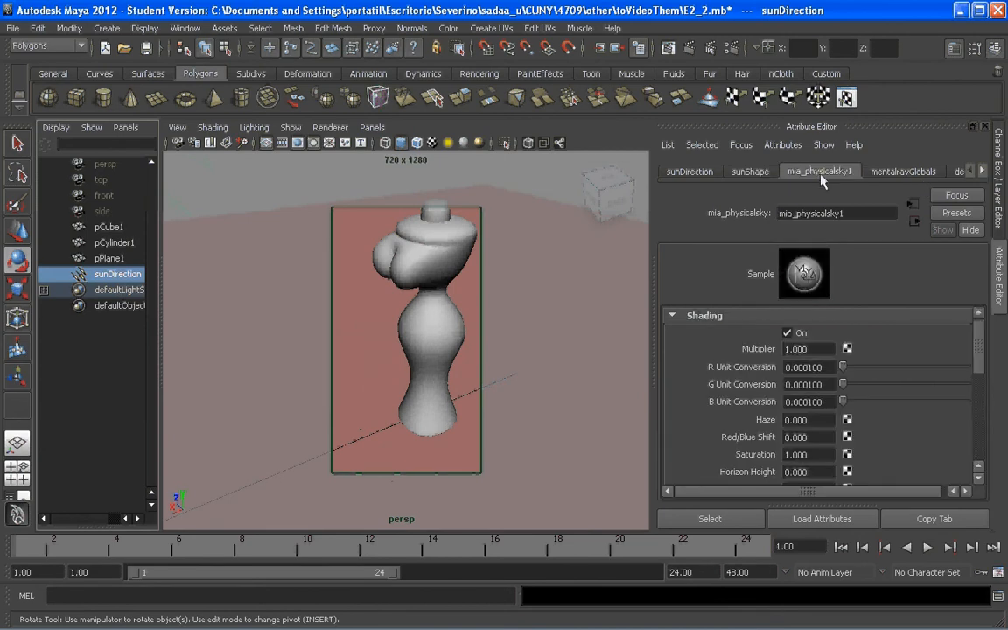
pyautogui.click(784, 349)
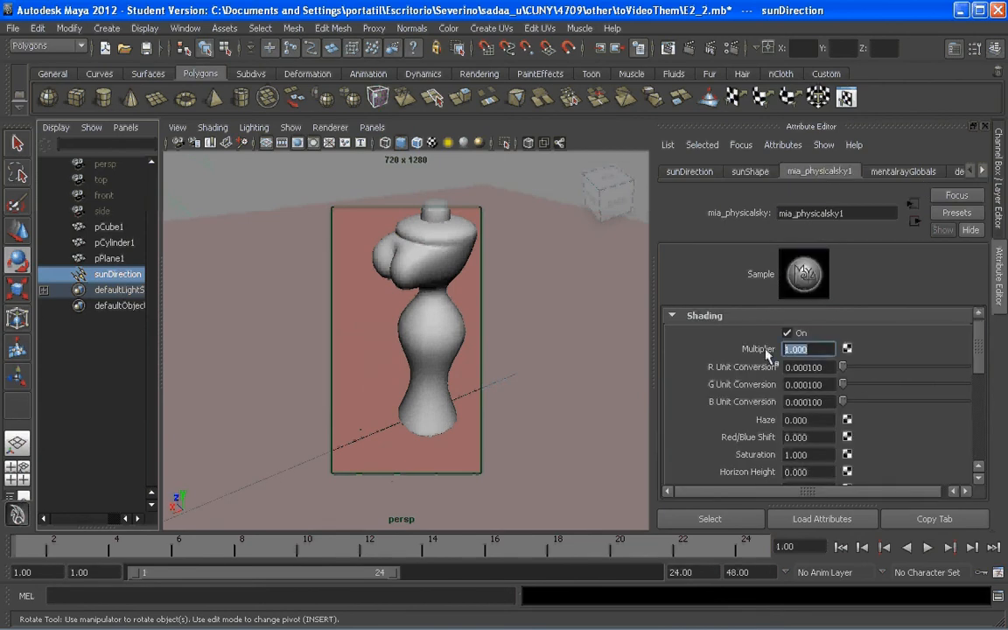
pyautogui.write('0.5')
pyautogui.press('Return')
# Step: Set the mia_physicalsun1 node's Shadow Softness to 5 and Samples to 20
pyautogui.click(984, 171)
pyautogui.click(983, 171)
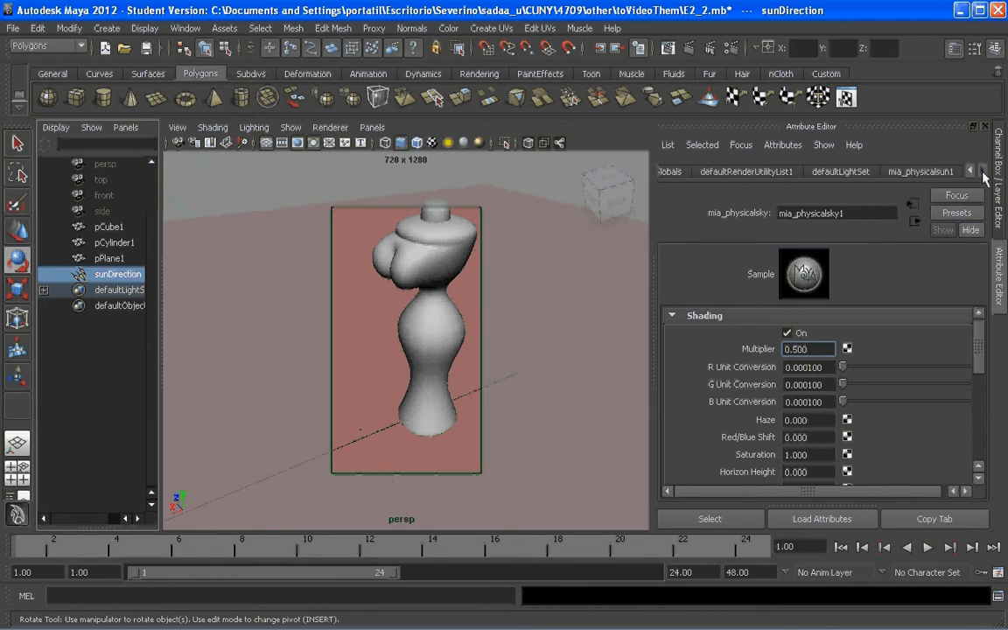
pyautogui.click(921, 171)
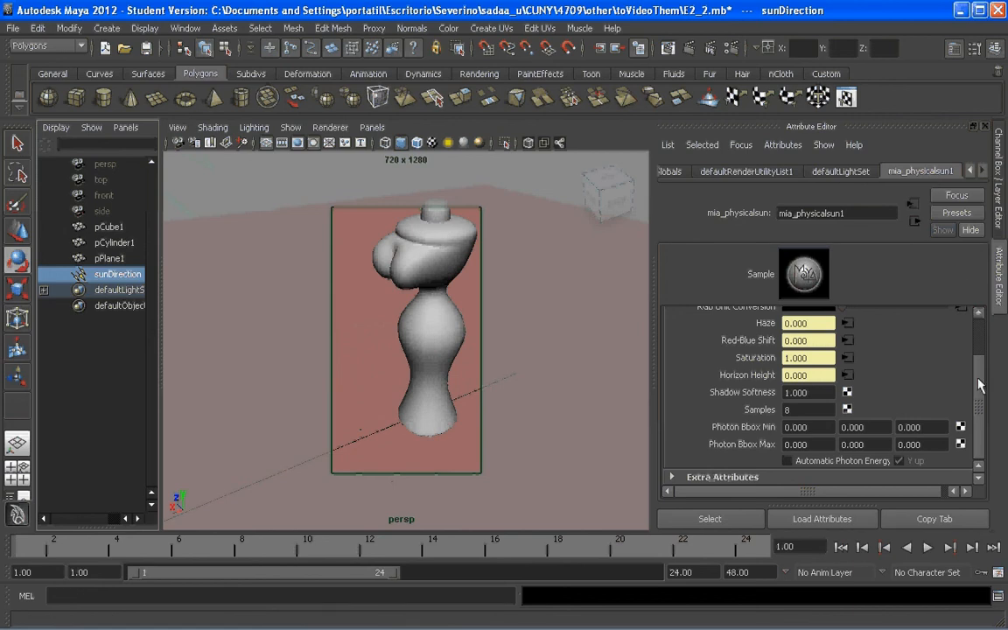
pyautogui.moveTo(978, 385); pyautogui.dragTo(978, 420)
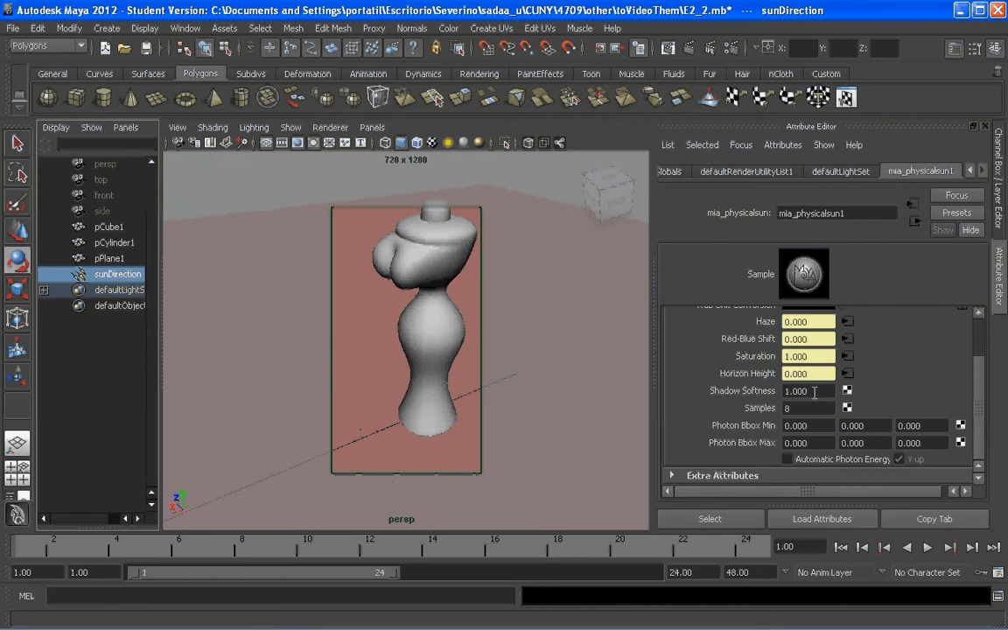
pyautogui.moveTo(814, 392); pyautogui.dragTo(748, 406)
pyautogui.write('5.000')
pyautogui.moveTo(792, 404); pyautogui.dragTo(750, 415)
pyautogui.write('20')
# Step: Set the smooth mesh Preview Division Levels of the figure's body (pCube1) to 3
pyautogui.click(431, 339)
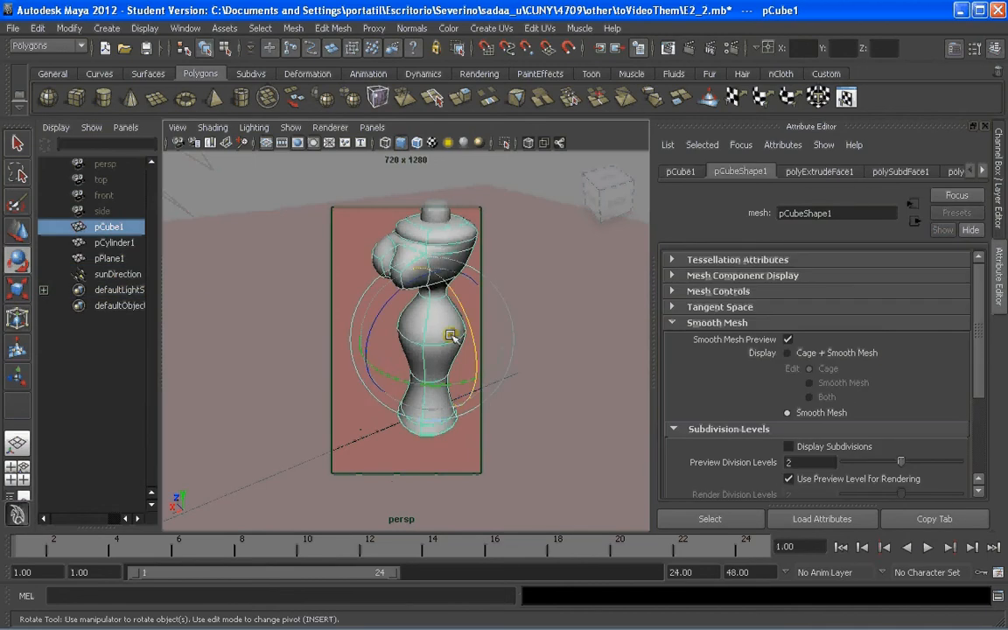
pyautogui.click(682, 323)
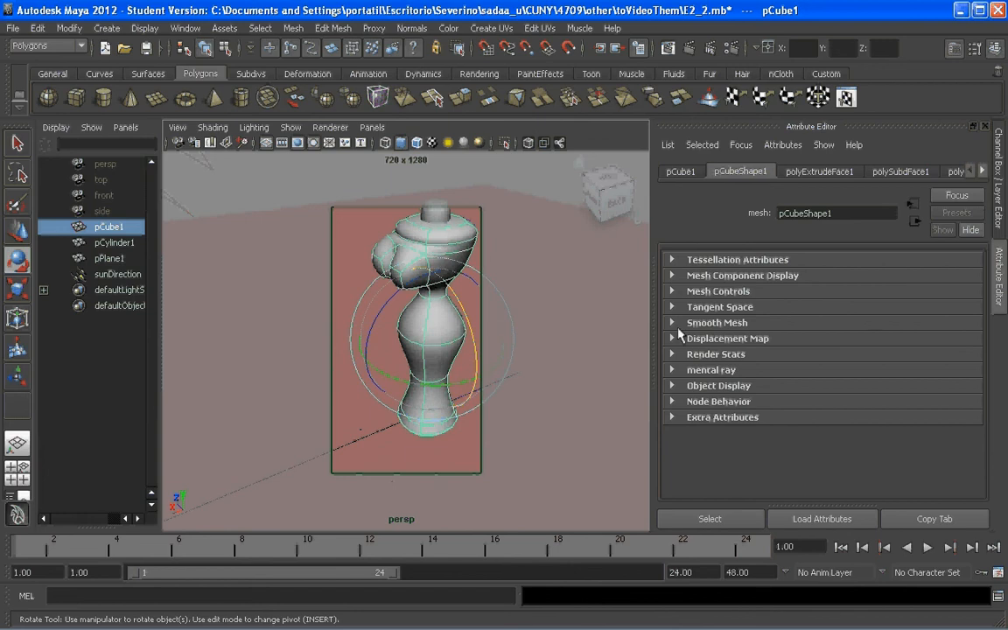
pyautogui.click(680, 324)
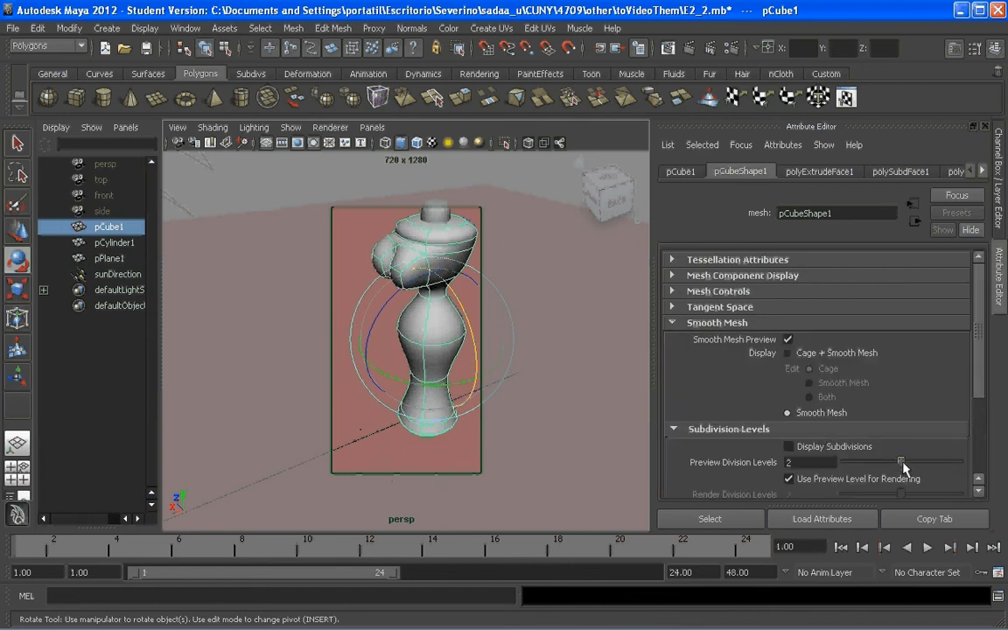
pyautogui.moveTo(901, 461); pyautogui.dragTo(930, 461)
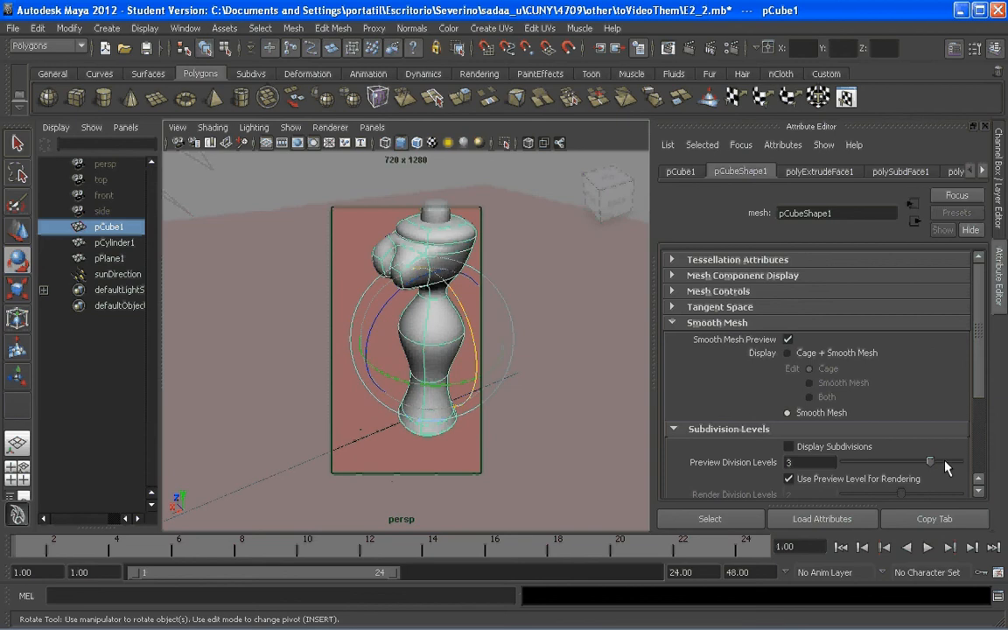
# Step: Render the current frame with mental ray to check the lighting and smoothing, and minimize the Render View
pyautogui.click(294, 28)
pyautogui.click(408, 10)
pyautogui.click(185, 28)
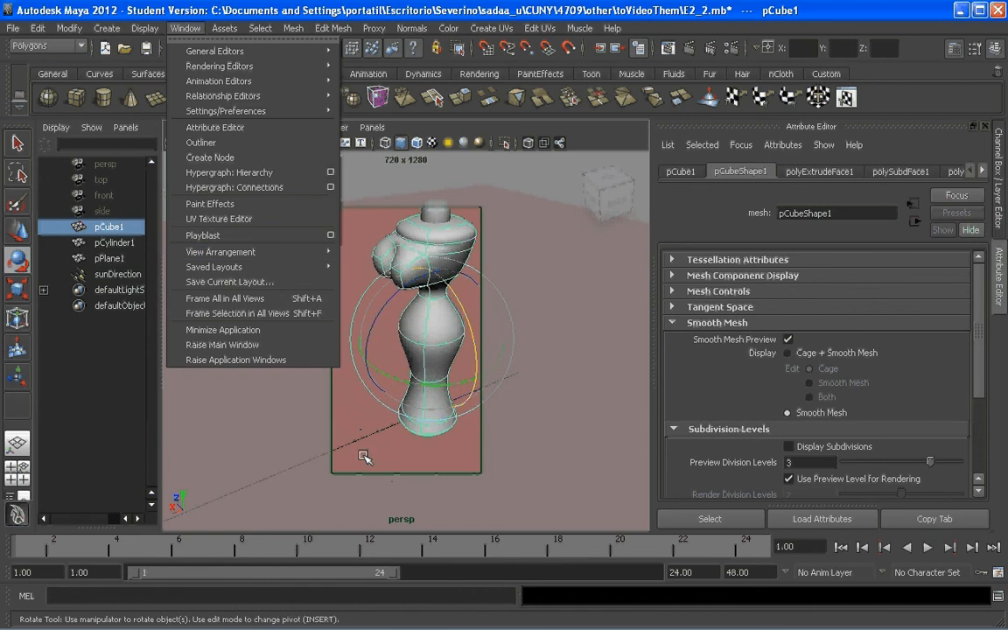
pyautogui.click(691, 50)
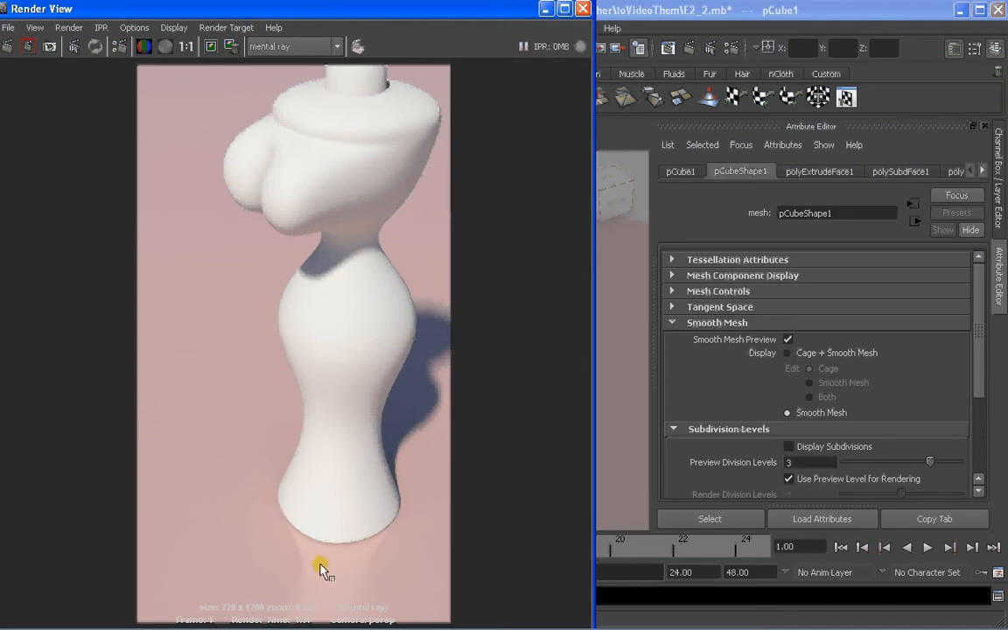
pyautogui.moveTo(521, 17); pyautogui.dragTo(537, 7)
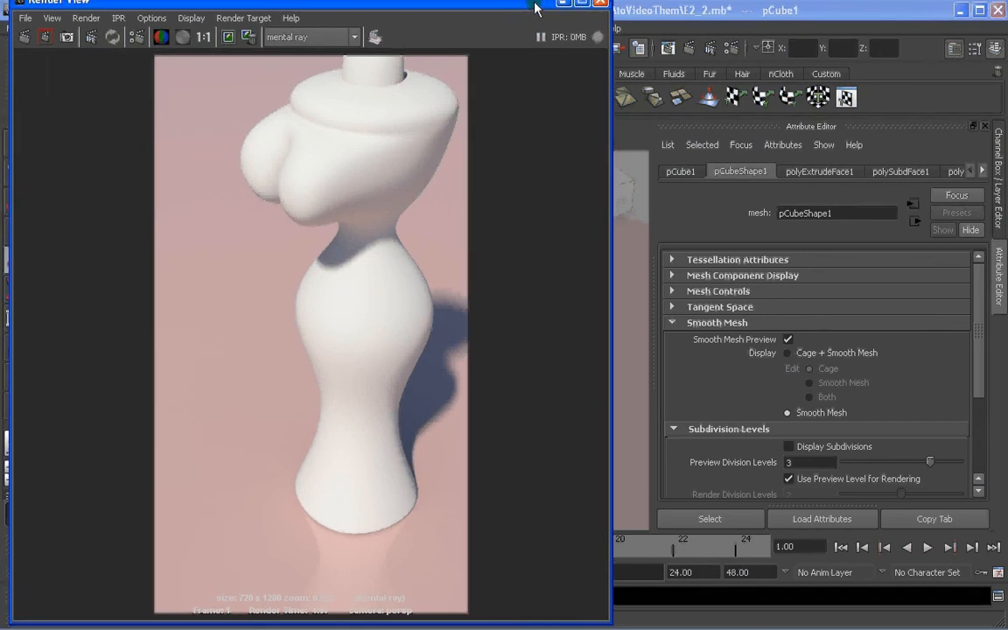
pyautogui.click(562, 4)
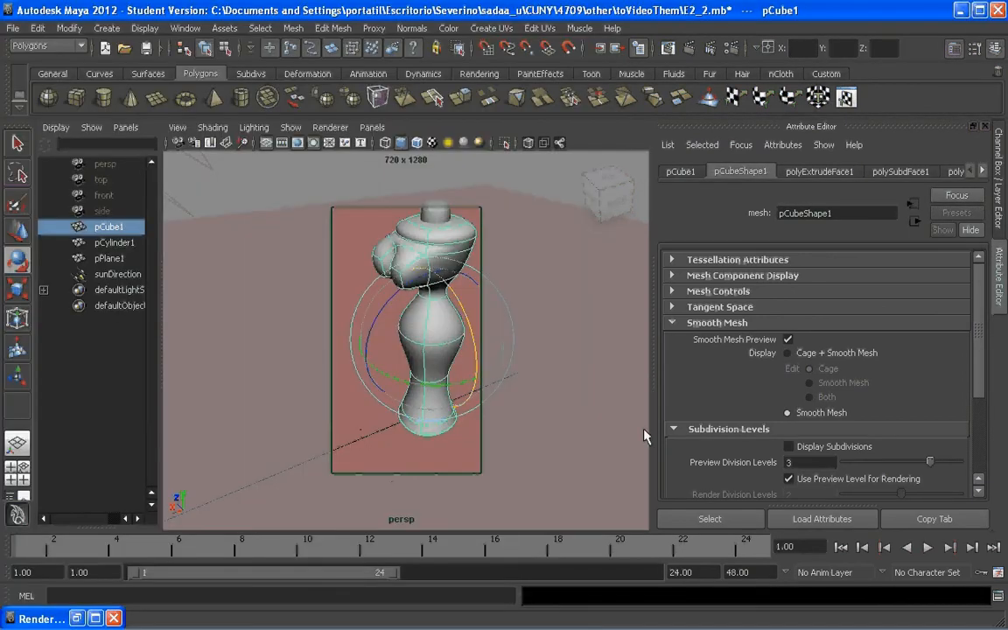
# Step: In Hypershade, set the mia_floor_x1 material's reflection Glossiness to about 0.198 and Glossy Samples to 20
pyautogui.click(185, 28)
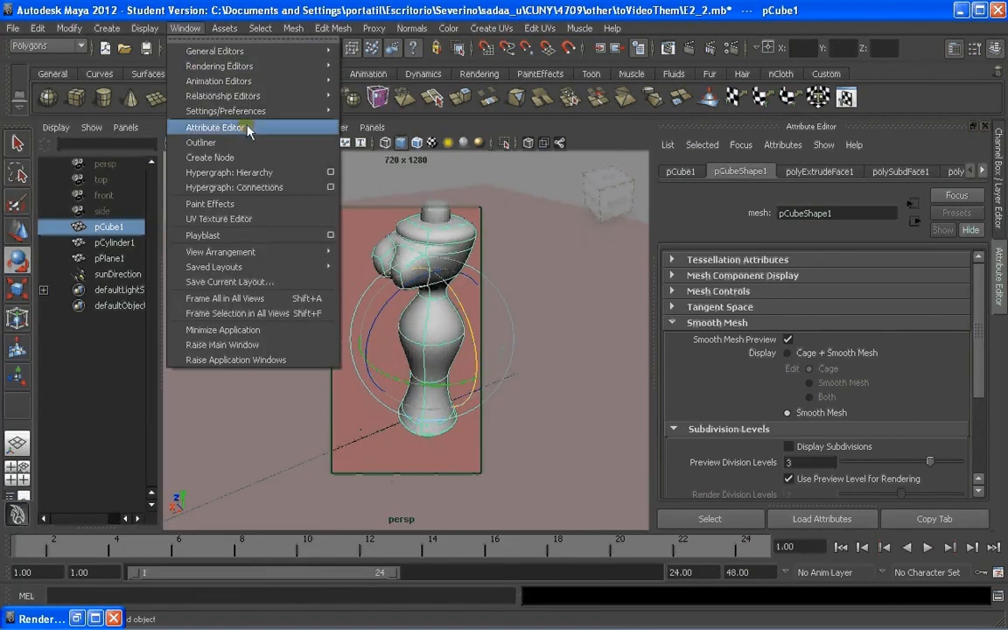
pyautogui.moveTo(252, 66)
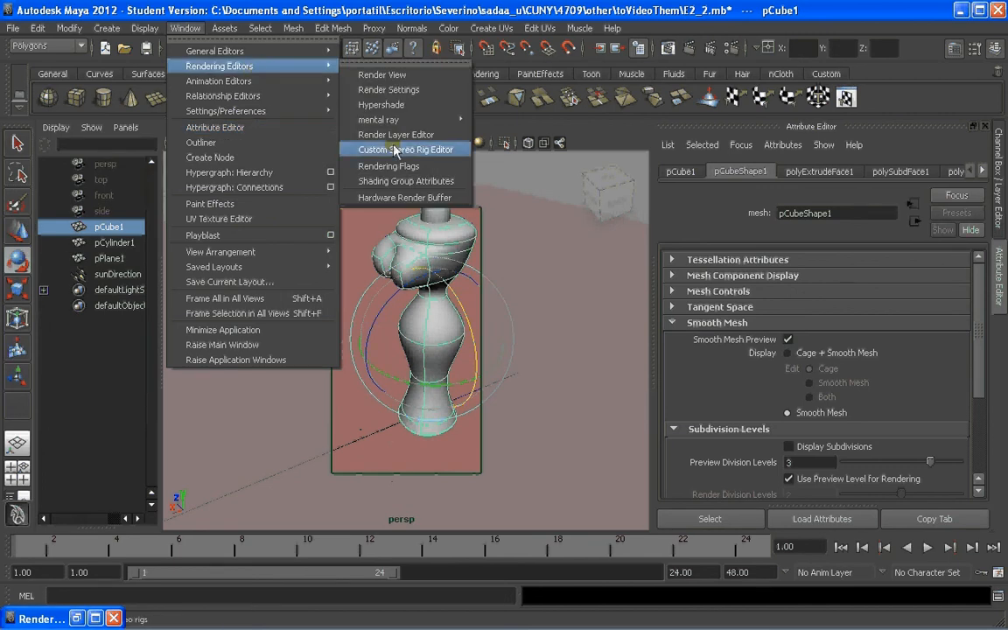
pyautogui.click(393, 105)
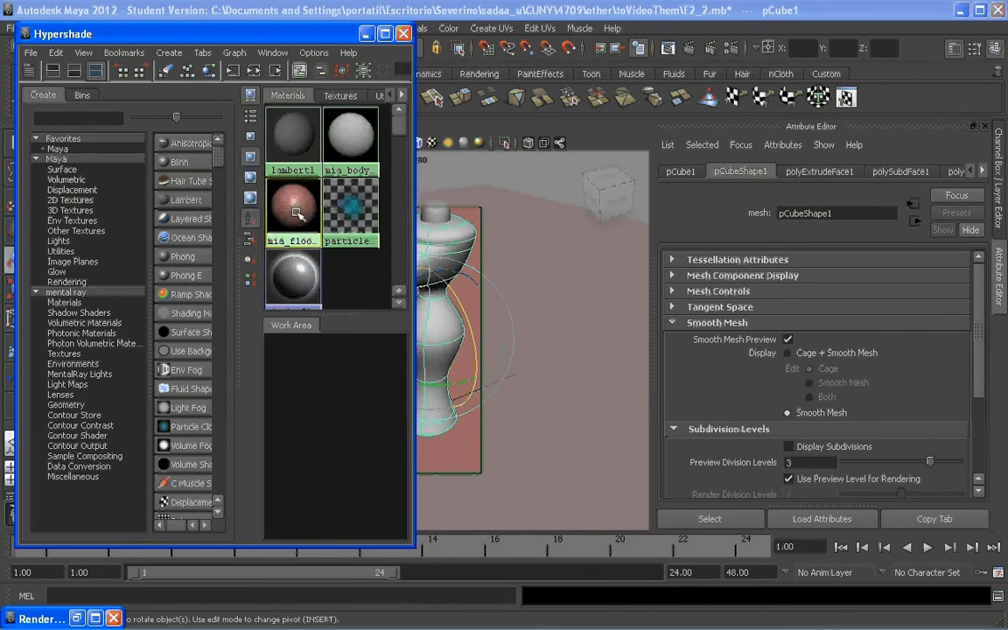
pyautogui.click(297, 212)
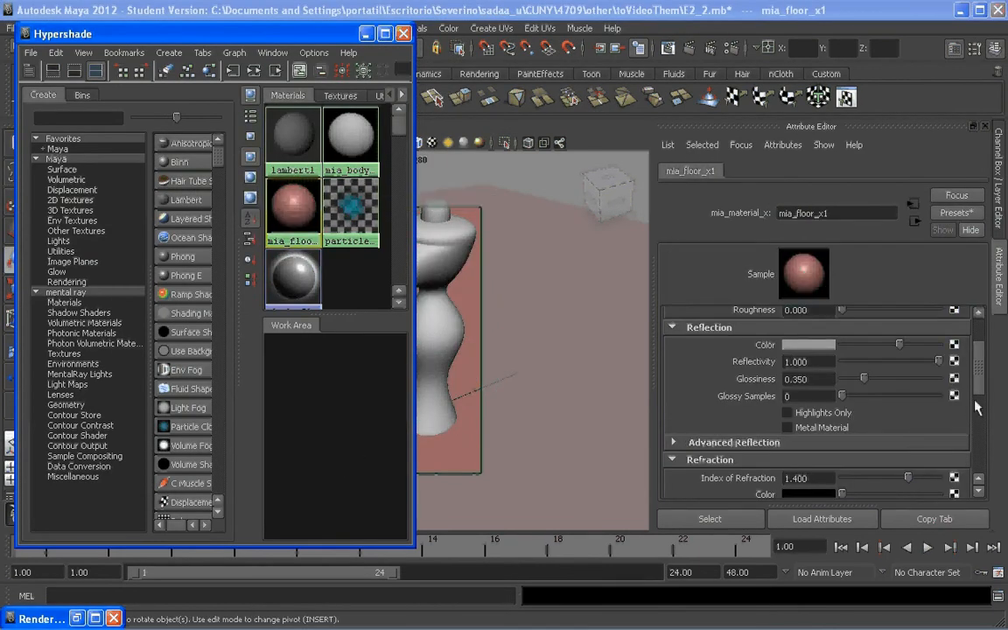
pyautogui.moveTo(978, 380); pyautogui.dragTo(979, 379)
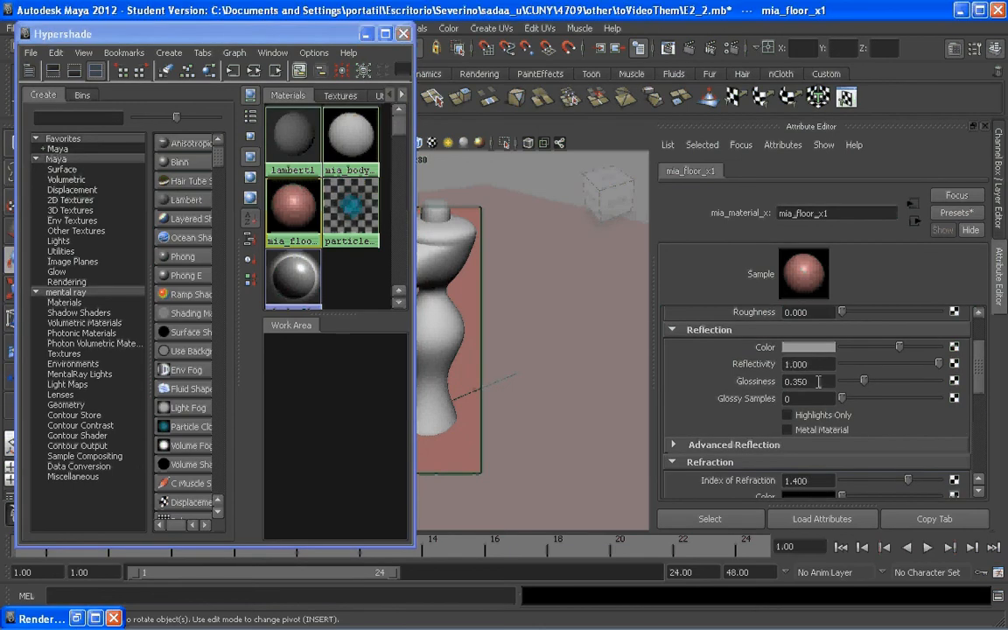
pyautogui.moveTo(863, 382); pyautogui.dragTo(850, 384)
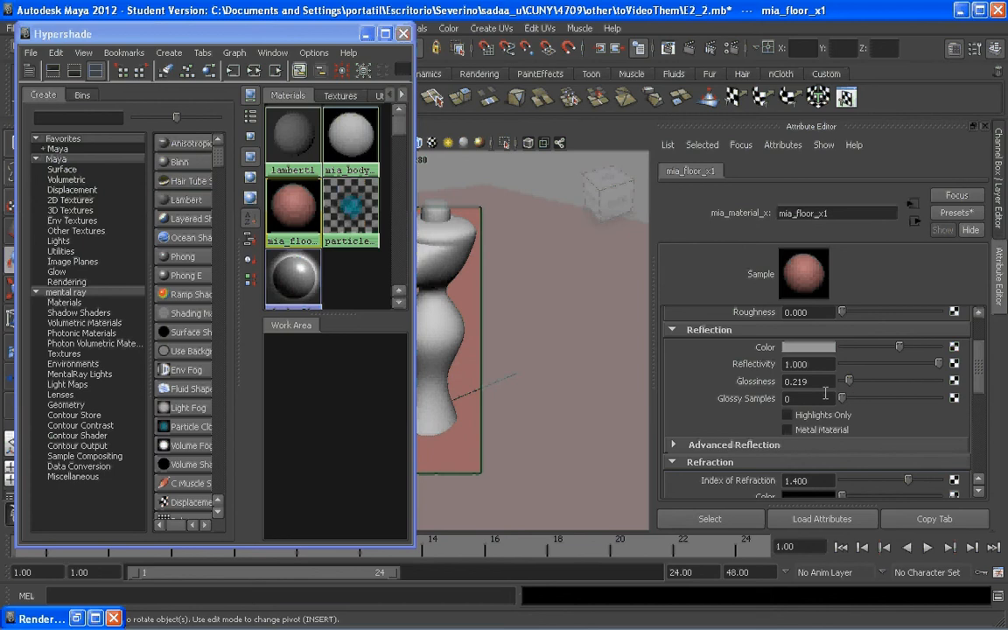
pyautogui.doubleClick(829, 400)
pyautogui.write('20')
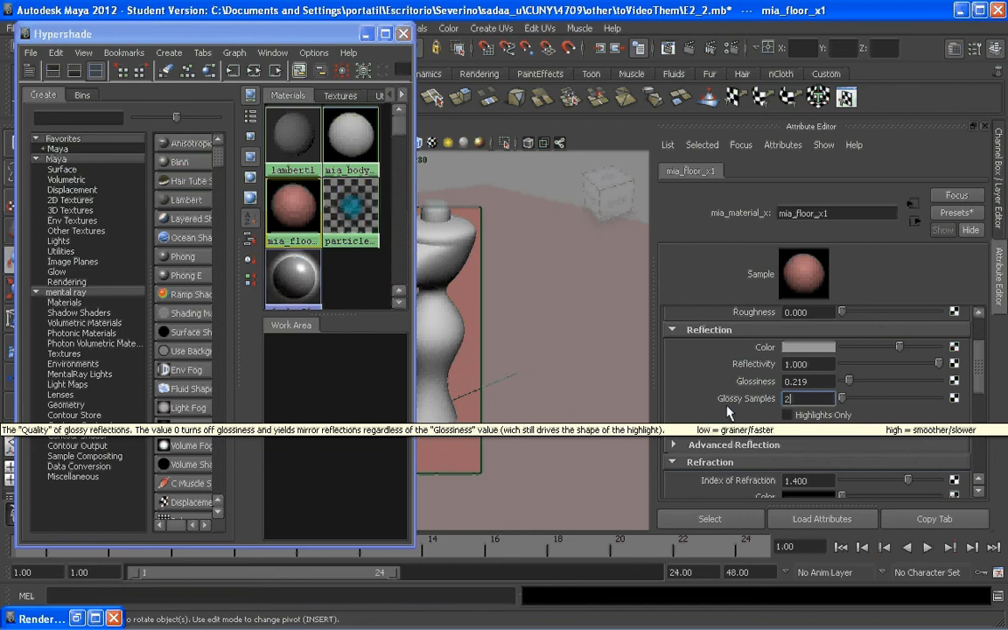
pyautogui.click(849, 381)
pyautogui.moveTo(849, 381); pyautogui.dragTo(847, 382)
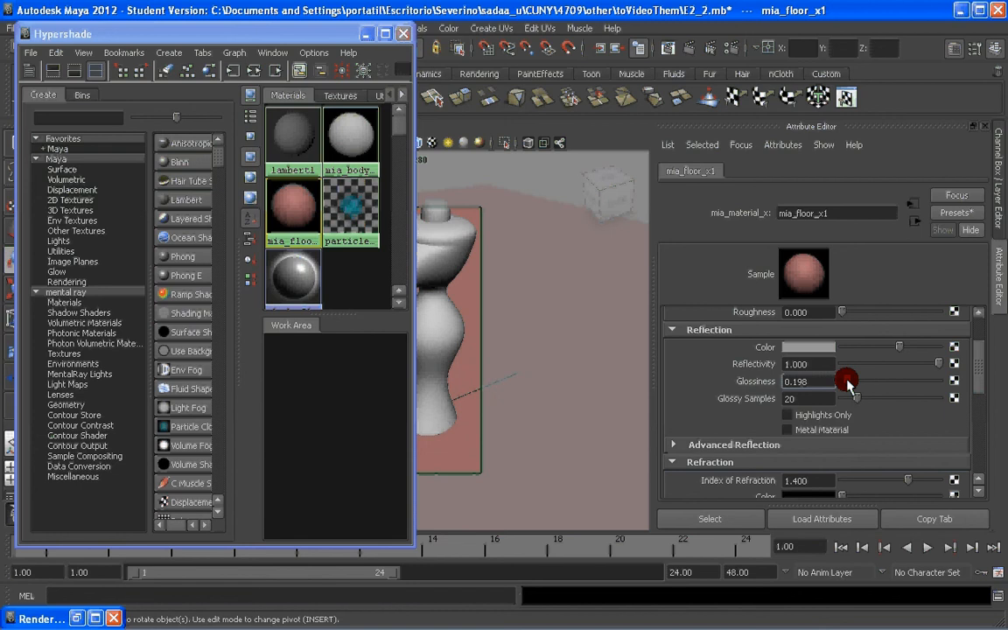
# Step: Render a region around the figure's base to check the floor reflection, and re-render the whole frame
pyautogui.click(668, 48)
pyautogui.click(308, 238)
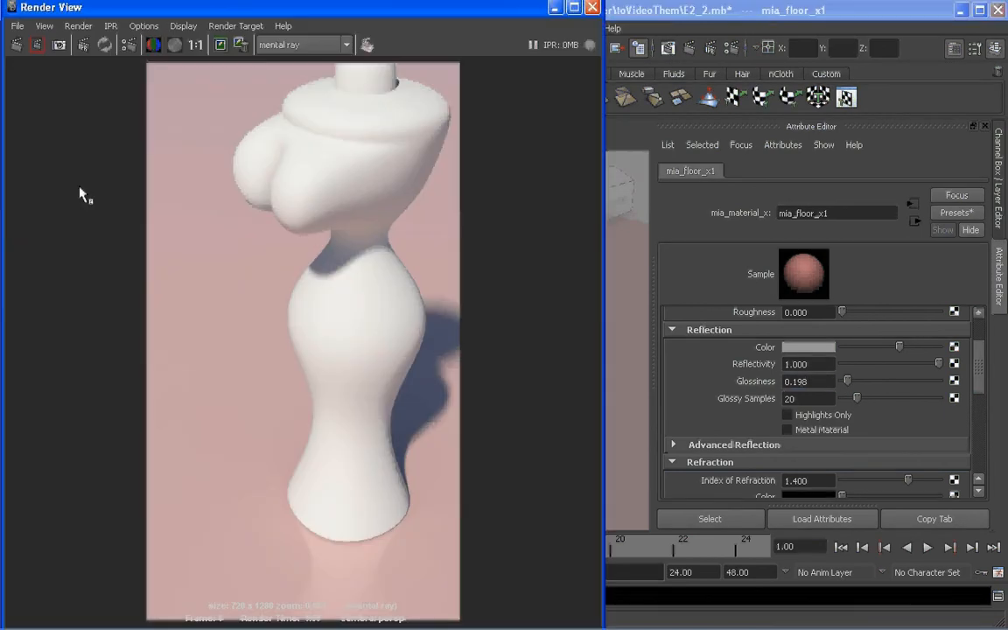
pyautogui.moveTo(256, 487); pyautogui.dragTo(349, 574)
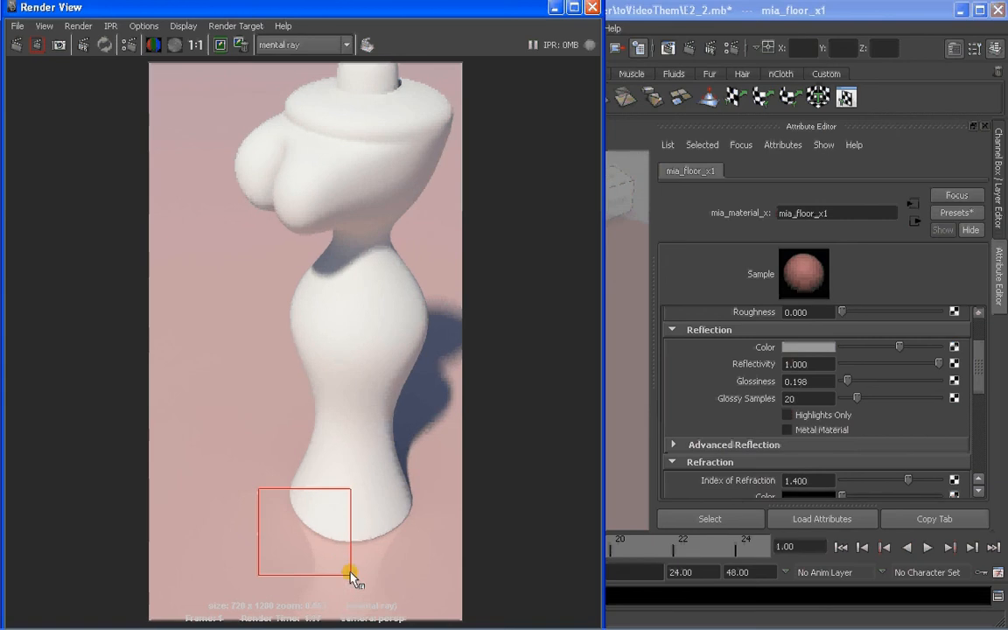
pyautogui.click(37, 46)
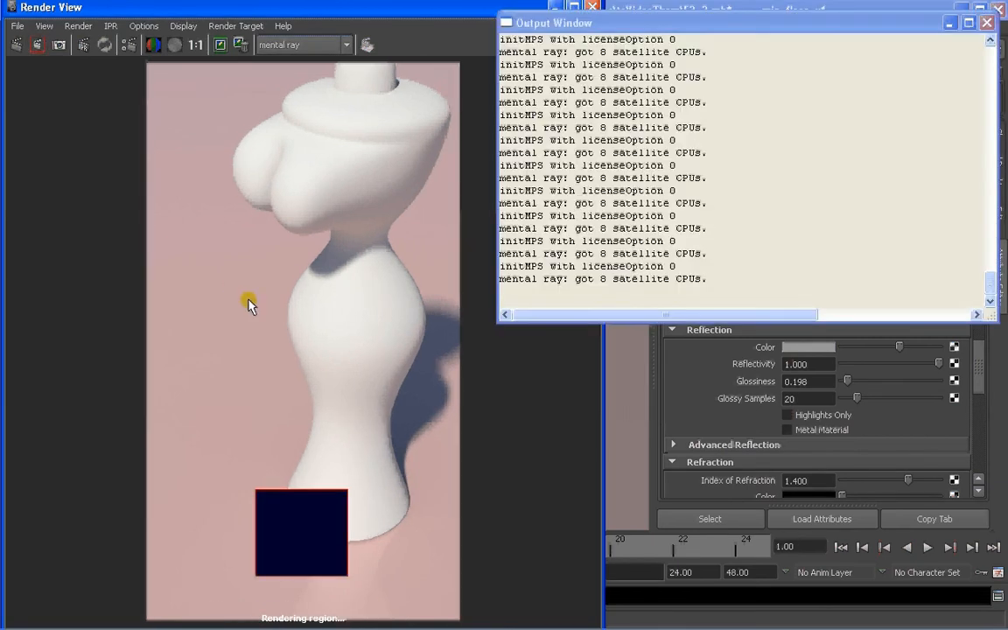
pyautogui.click(383, 575)
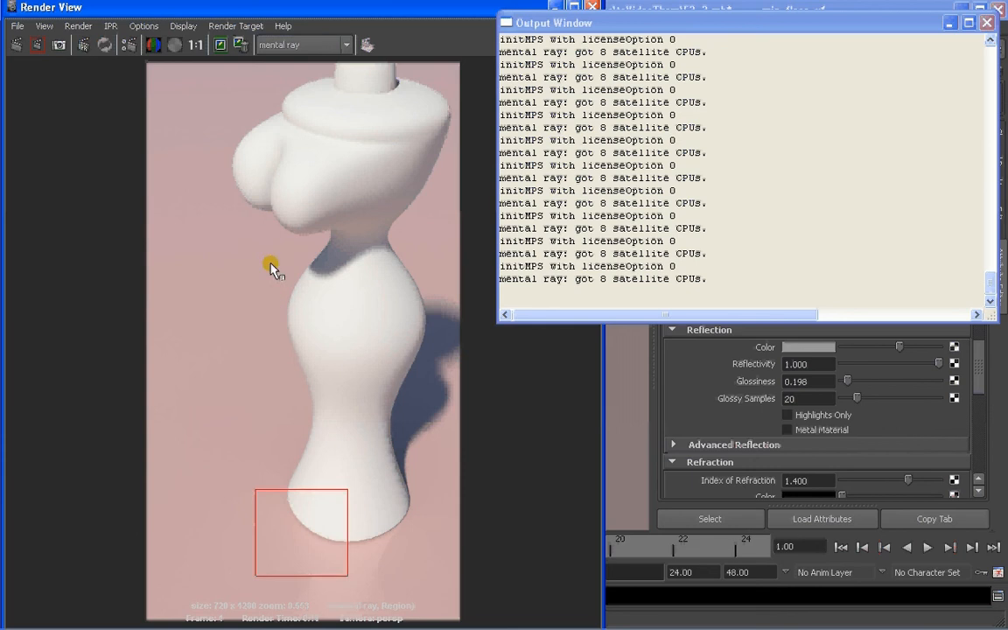
pyautogui.click(17, 45)
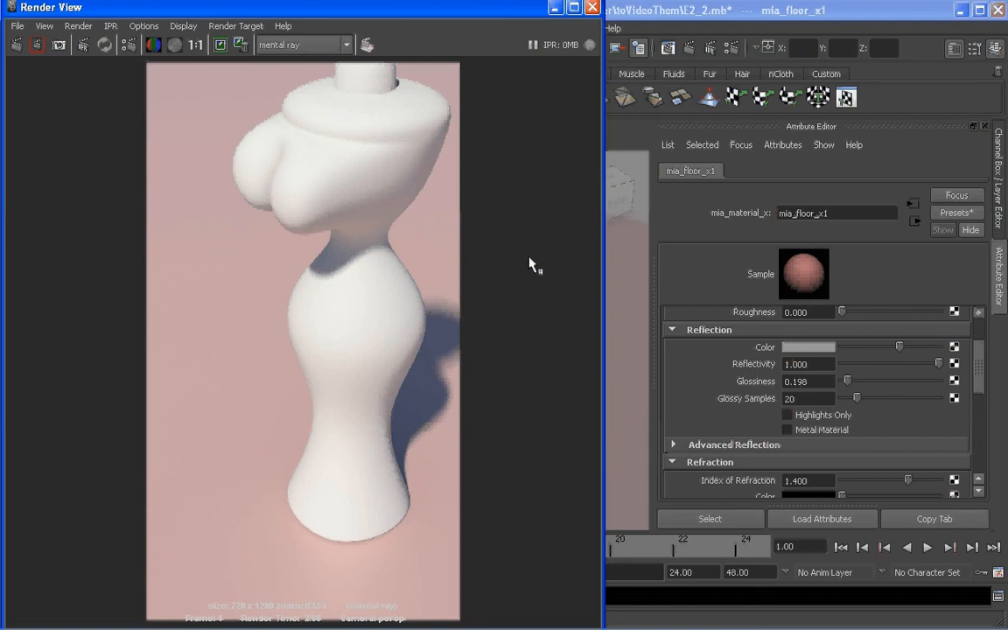
pyautogui.moveTo(407, 12); pyautogui.dragTo(542, 4)
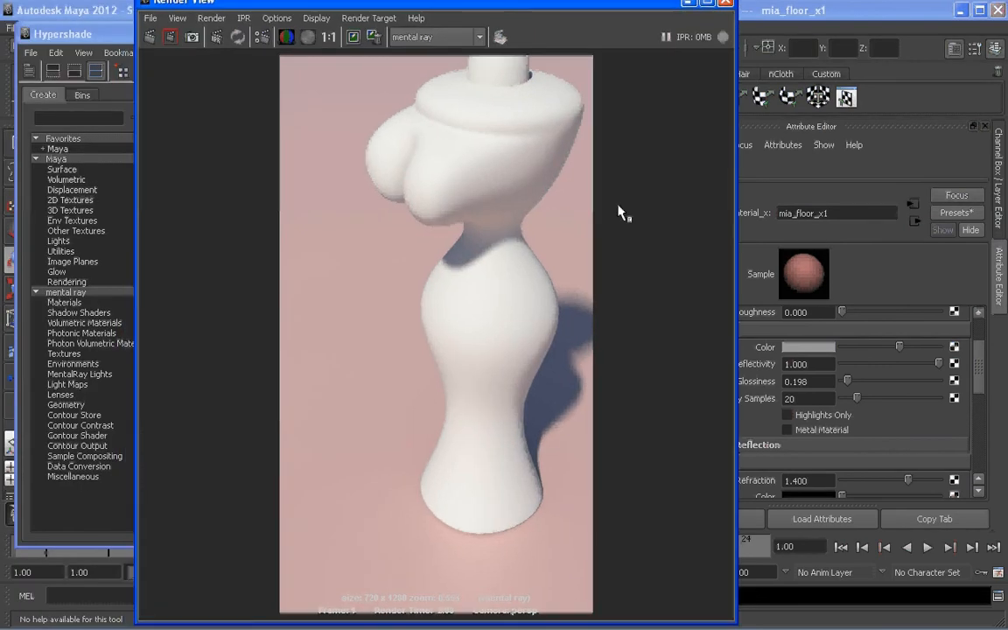